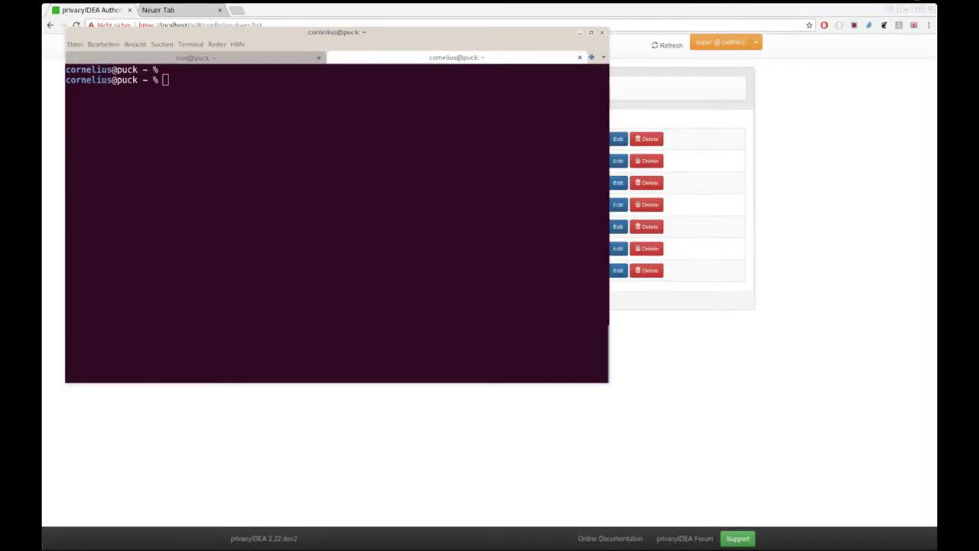
Step: Rerun the validate/check request for the test user with a new OTP and mark the token-only detail block
left_click(386, 251)
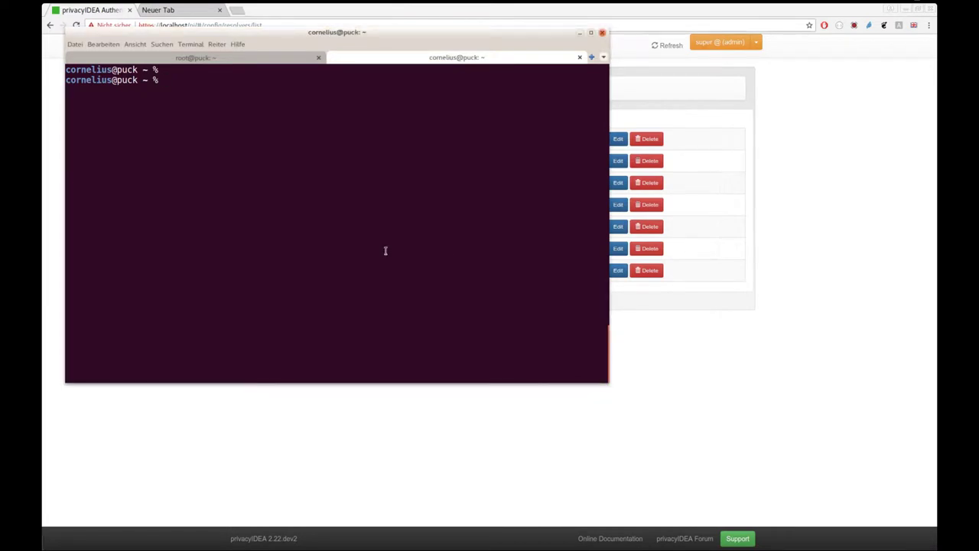
type("h")
key("Right")
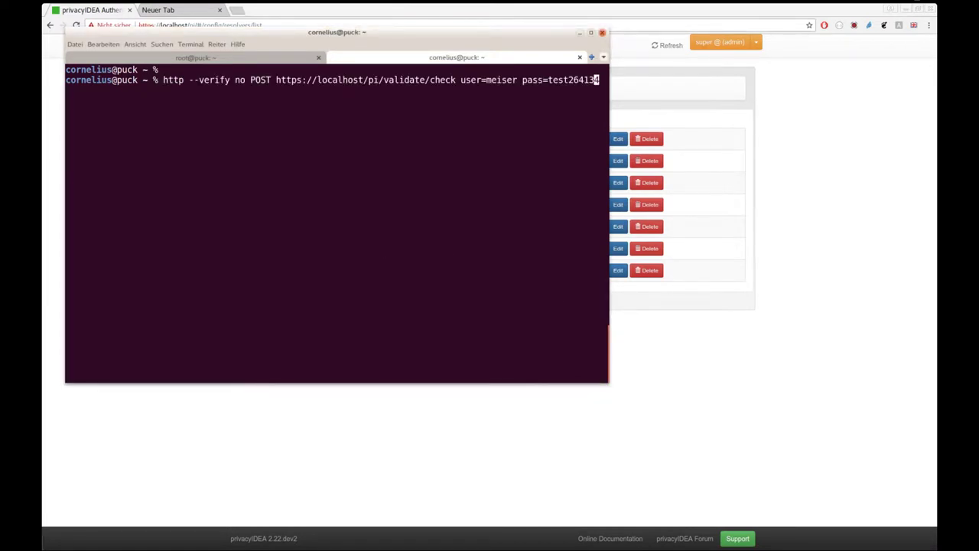
key("Left")
key("Left")
key("Left")
key("Left")
key("Left")
key("Left")
key("Left")
key("Left")
key("Left")
key("Left")
key("Left")
key("Left")
key("Left")
key("Left")
key("BackSpace")
key("BackSpace")
key("BackSpace")
key("BackSpace")
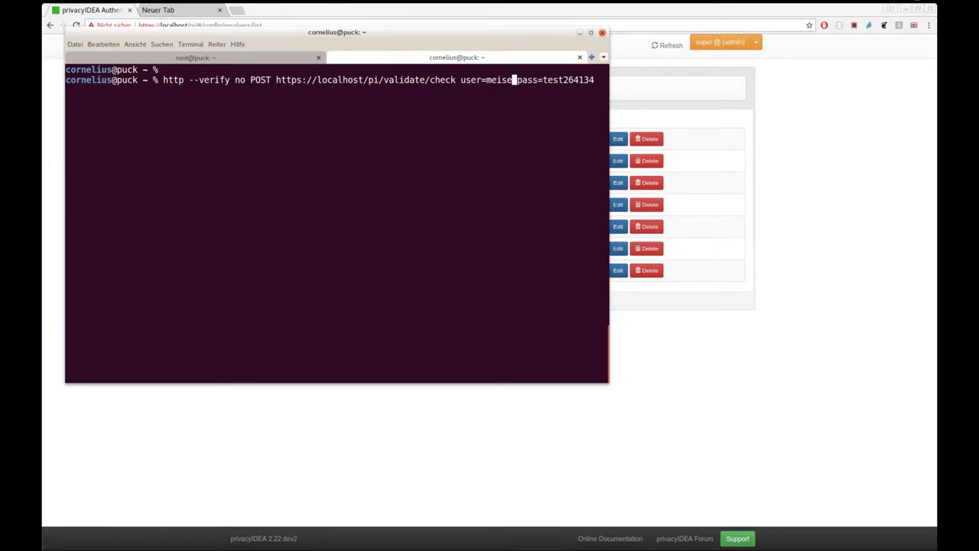
type("iser")
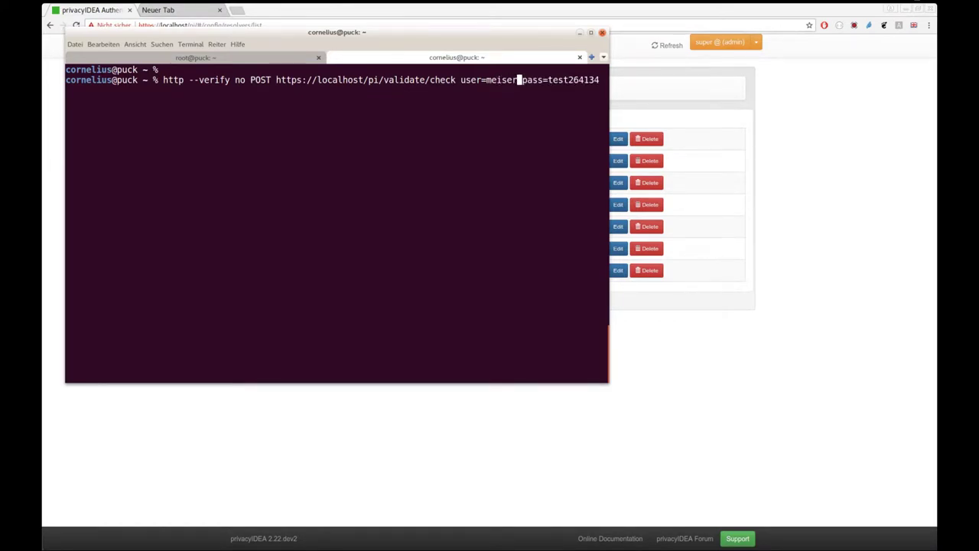
key("End")
key("BackSpace")
key("BackSpace")
key("BackSpace")
key("BackSpace")
key("BackSpace")
key("Return")
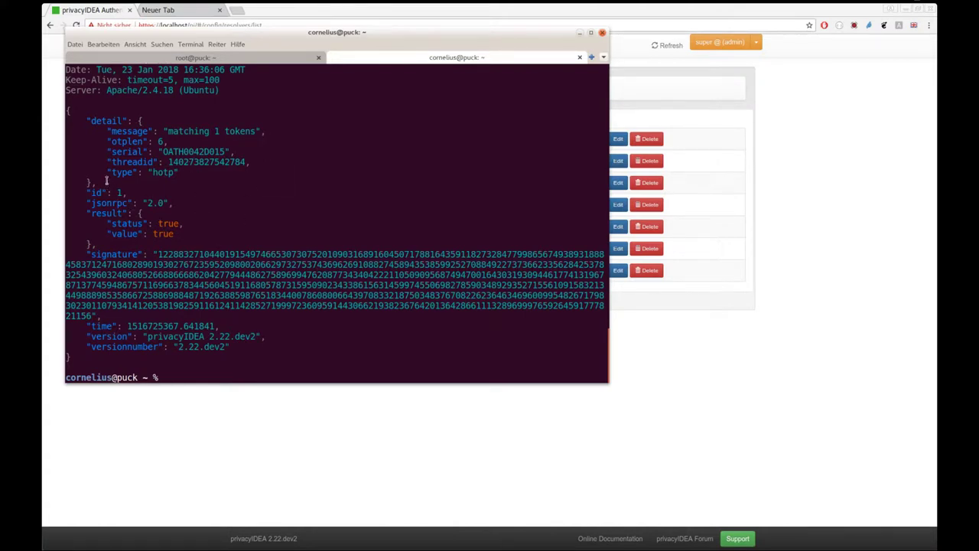
left_click_drag(106, 181, 44, 124)
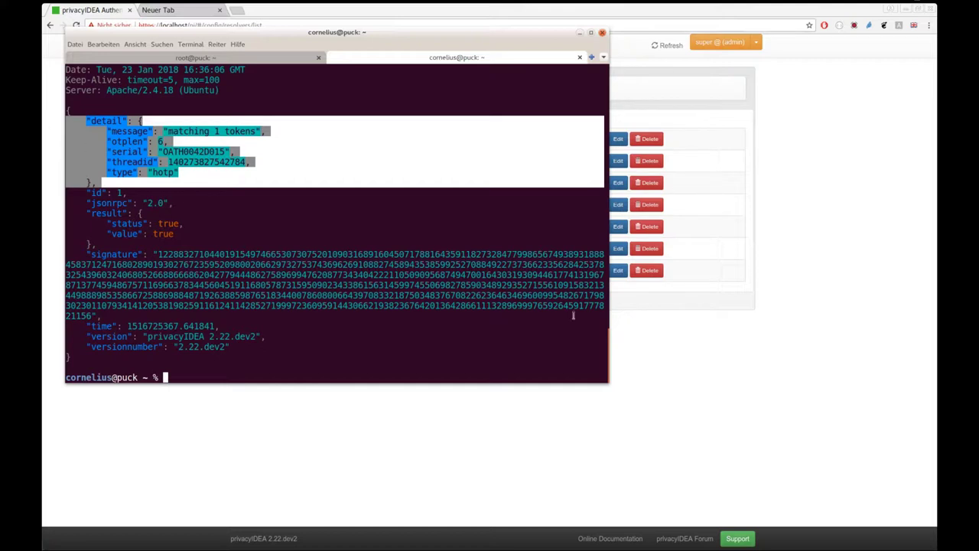
Step: Enable the authorization policy 'test' with add_user_in_response checked and save it
left_click(684, 375)
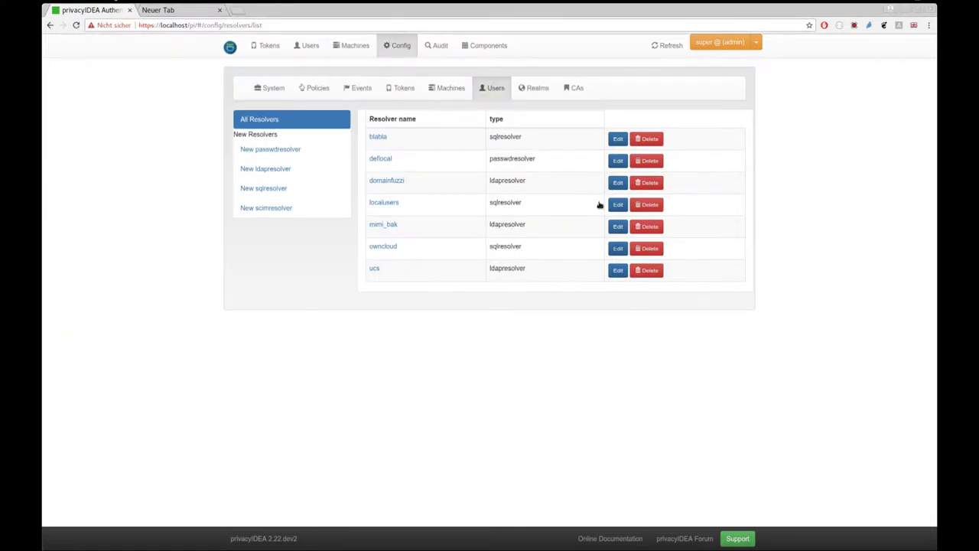
left_click(315, 88)
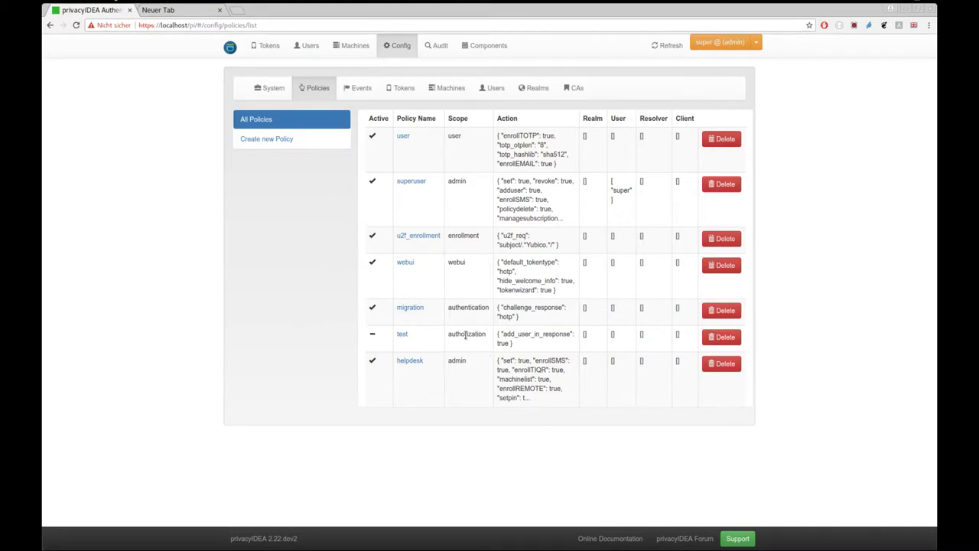
double_click(465, 335)
left_click(402, 335)
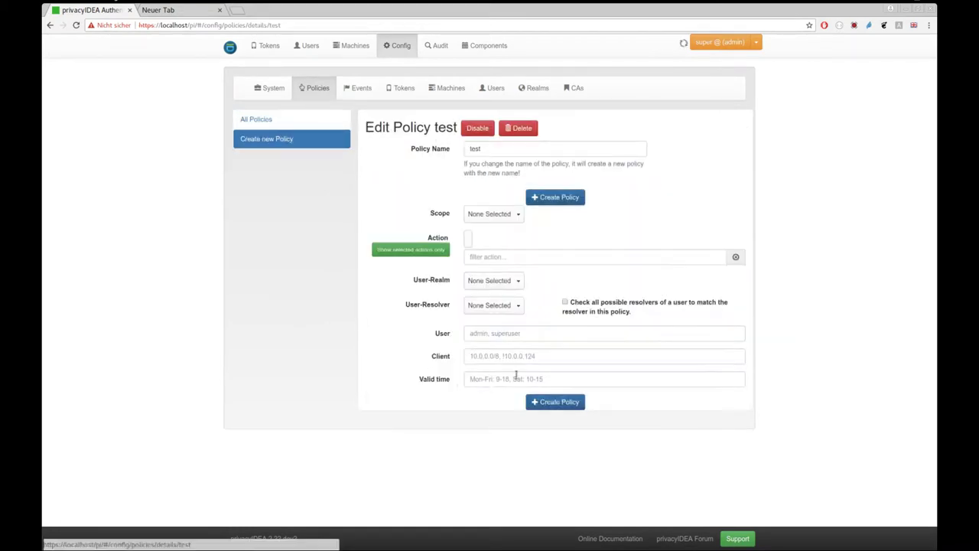
left_click(496, 256)
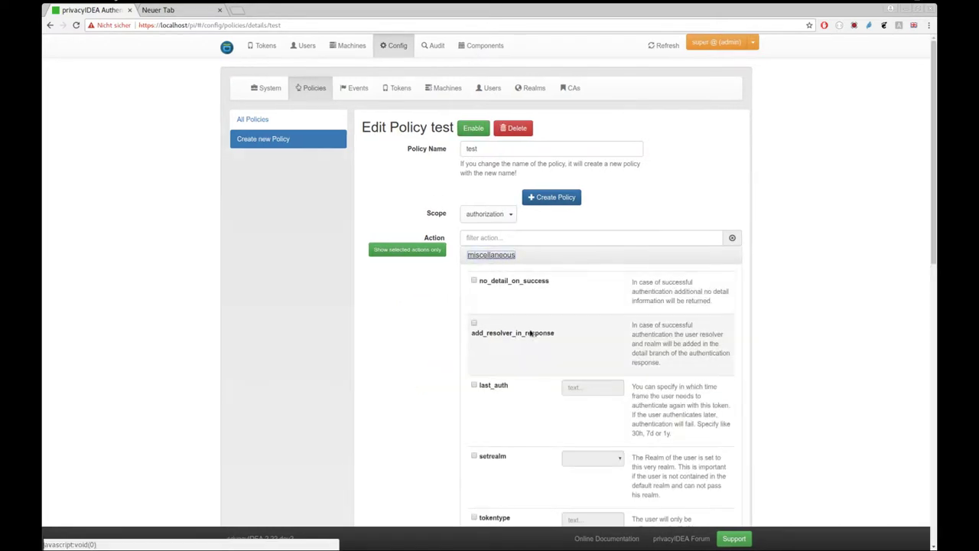
scroll(536, 324, "down", 3)
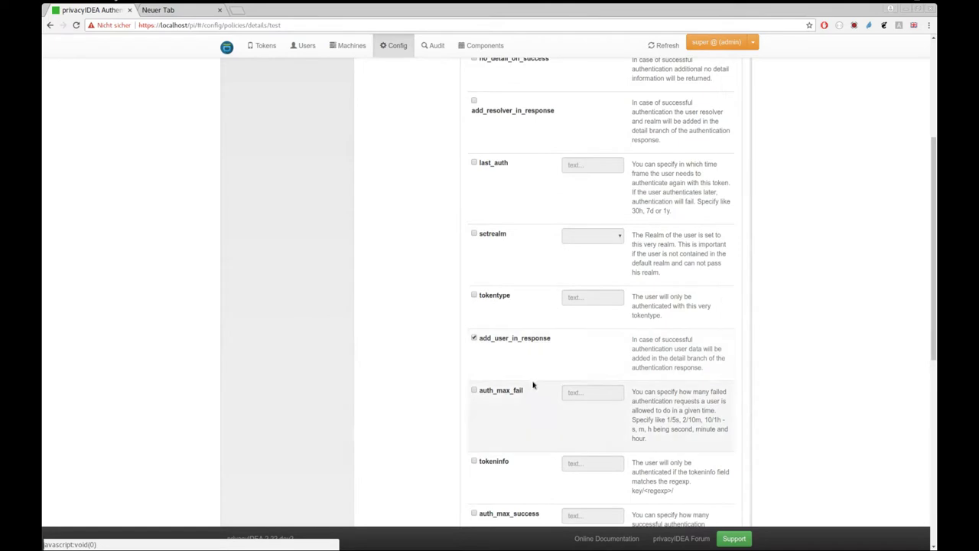
left_click(545, 341)
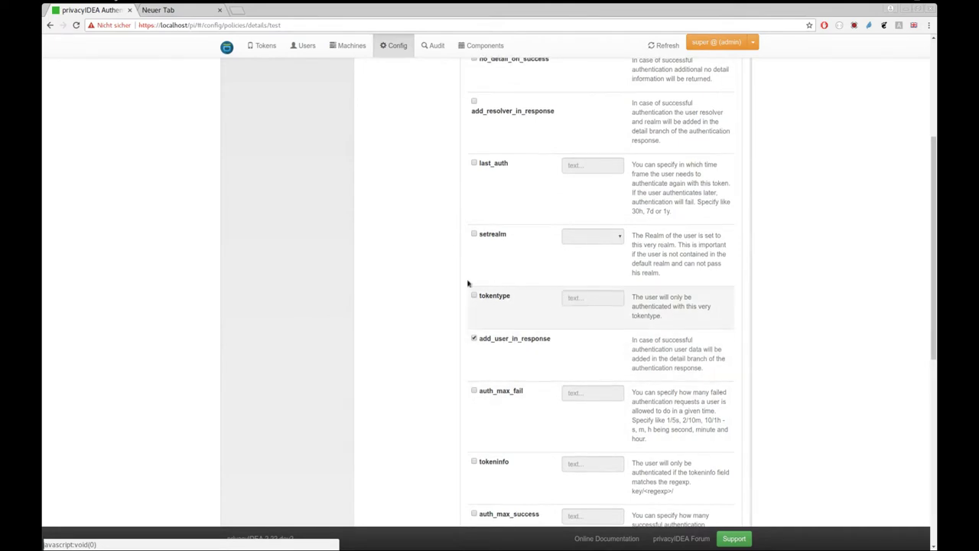
scroll(466, 280, "up", 3)
left_click(564, 199)
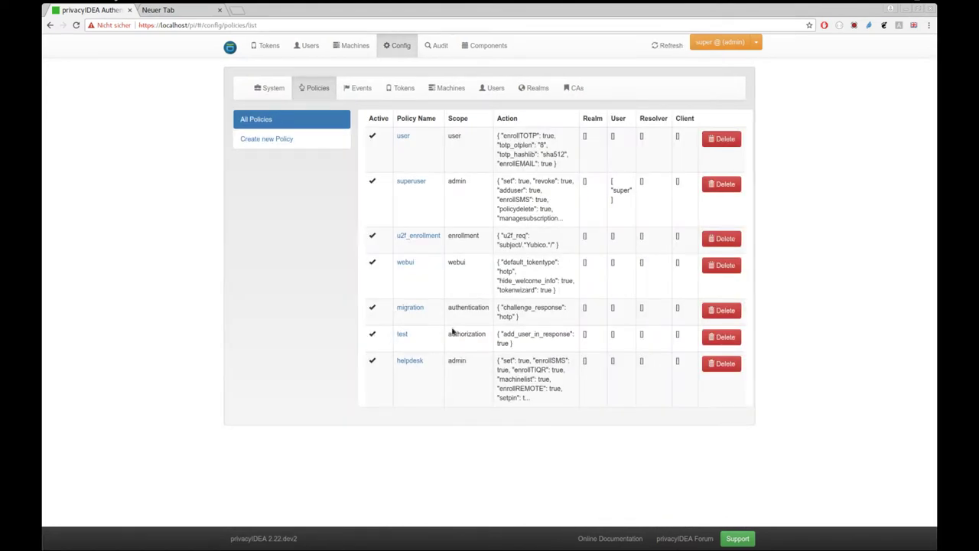
key("alt+Tab")
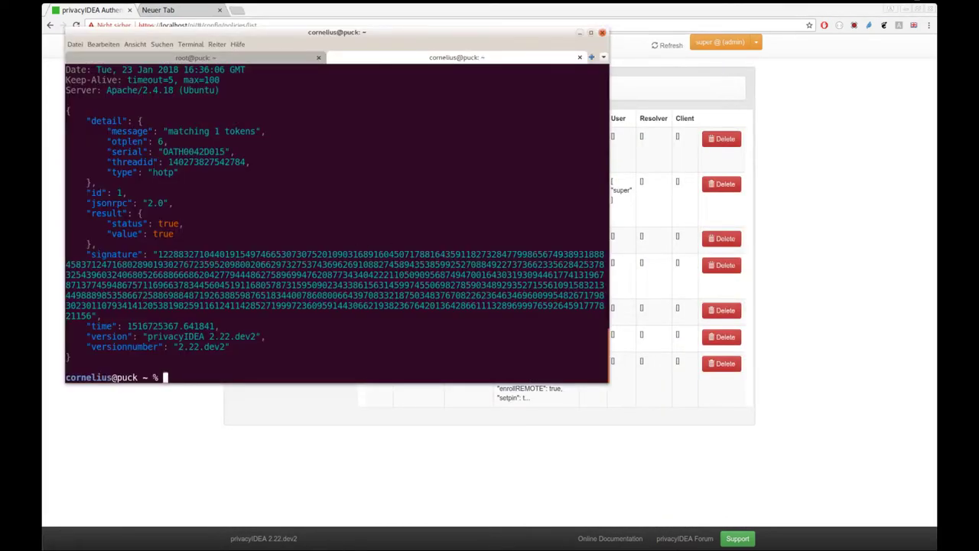
key("Up")
key("BackSpace")
key("BackSpace")
key("BackSpace")
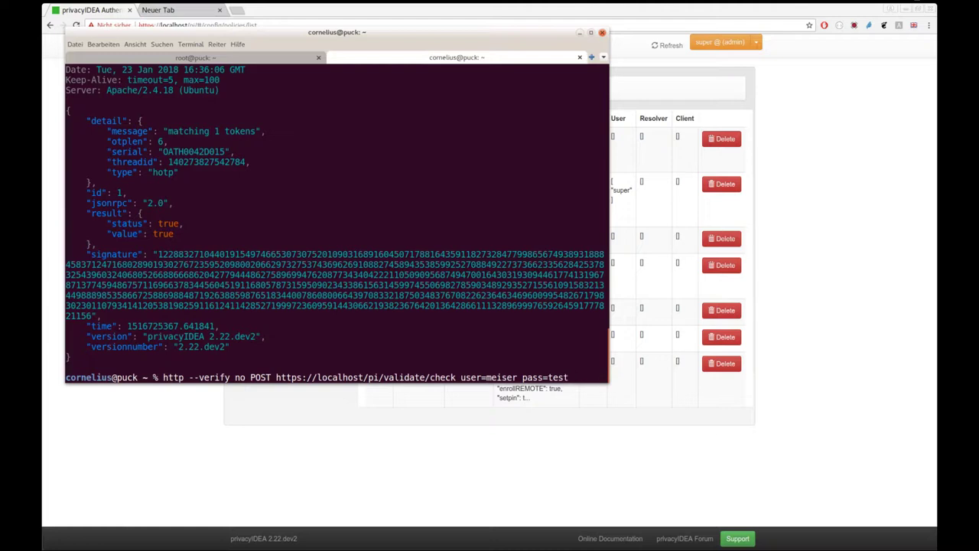
type("959445")
key("Return")
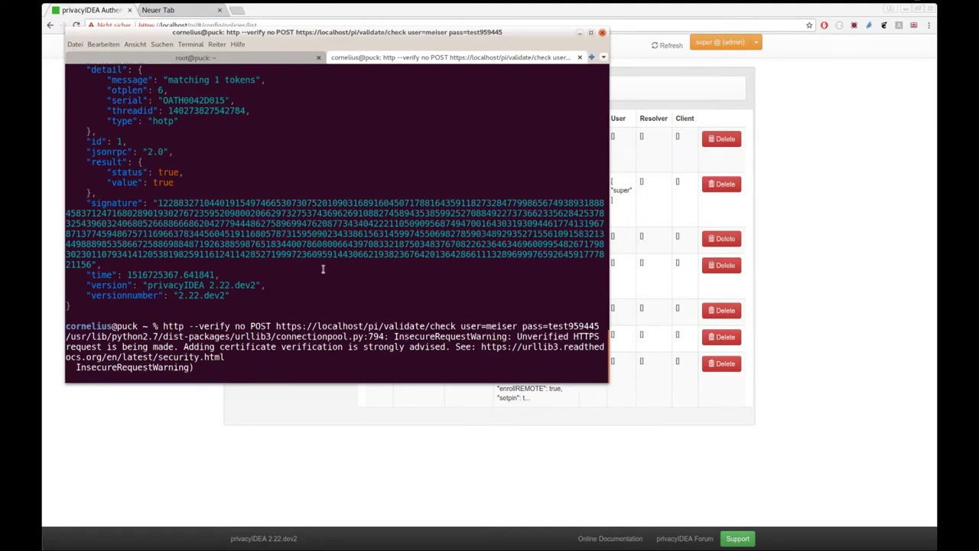
scroll(207, 151, "up", 3)
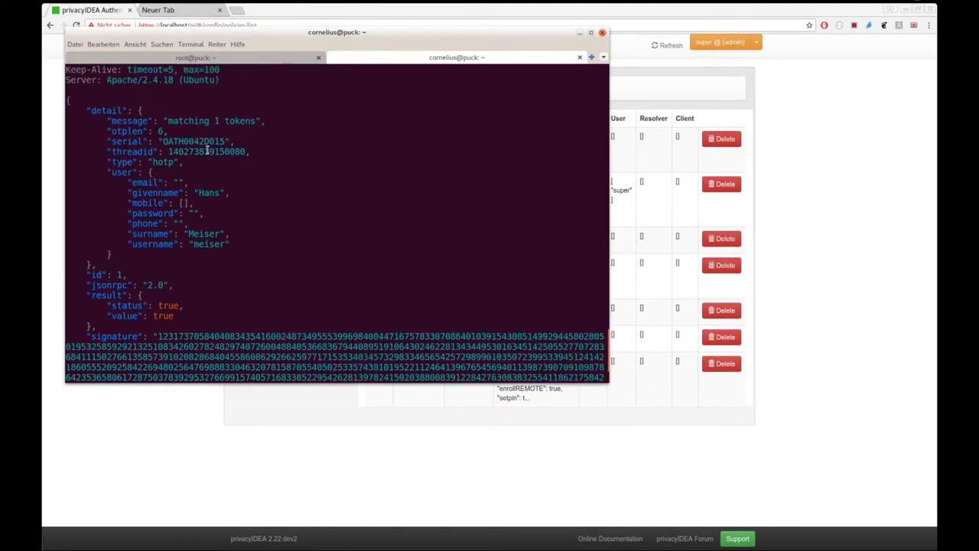
left_click_drag(91, 111, 102, 111)
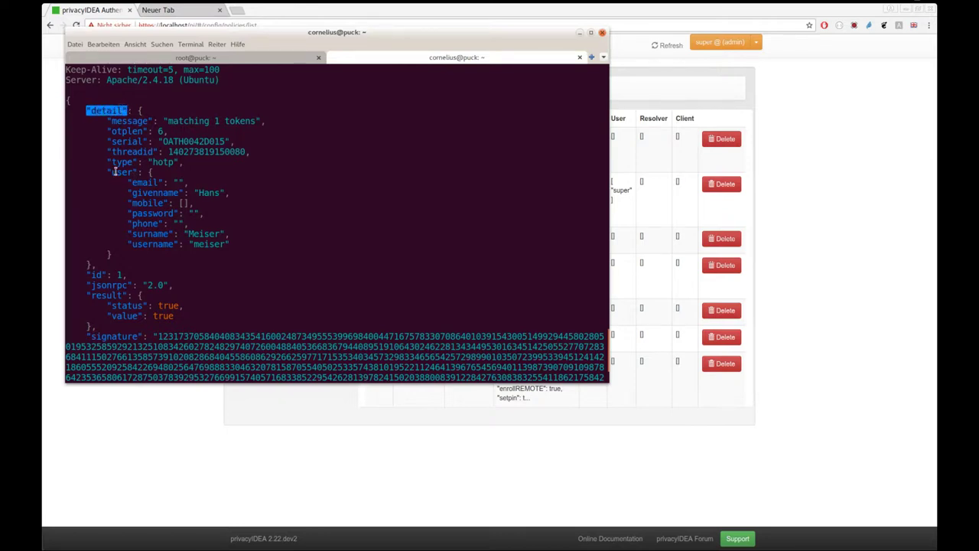
left_click_drag(107, 172, 247, 245)
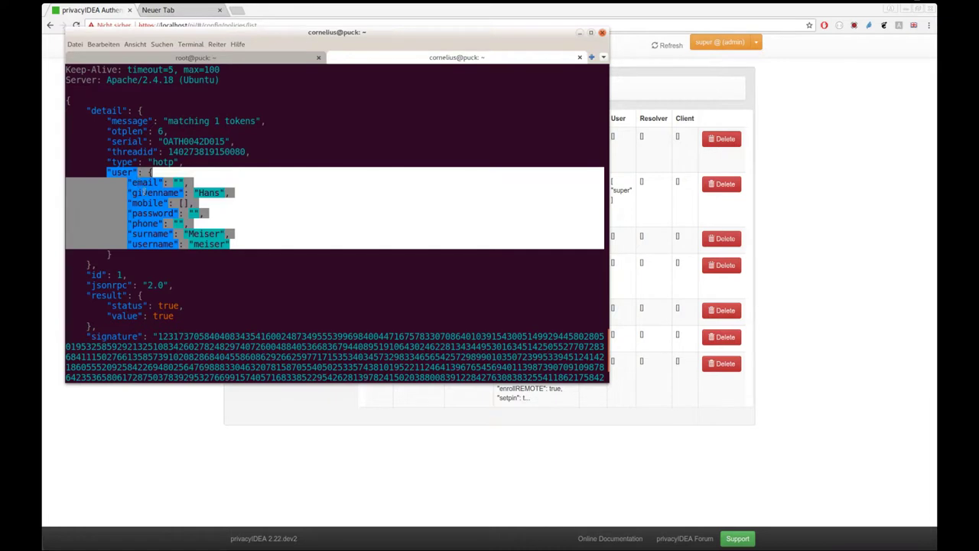
left_click(153, 403)
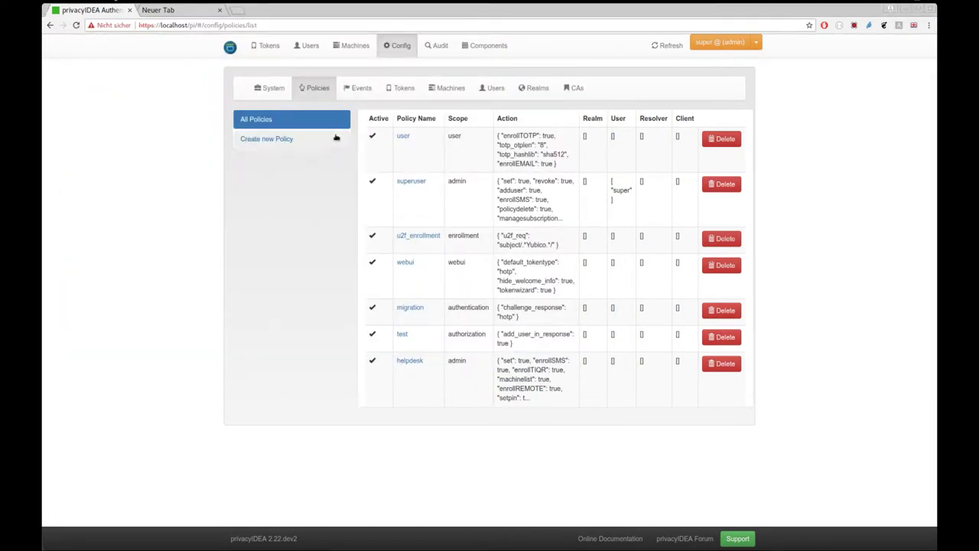
Step: Append "vpnuser": "memberOf" to the domainfuzzi resolver's attribute mapping
left_click(493, 88)
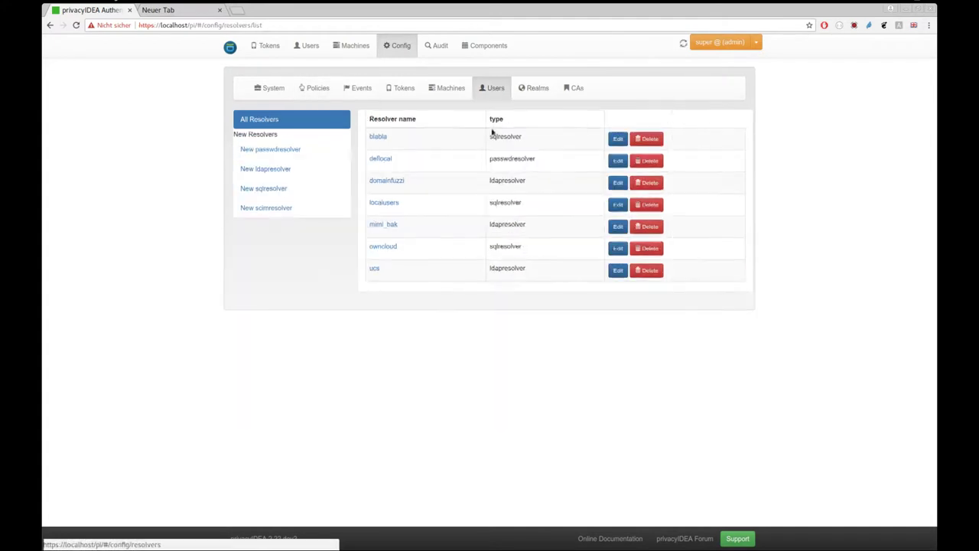
left_click(395, 184)
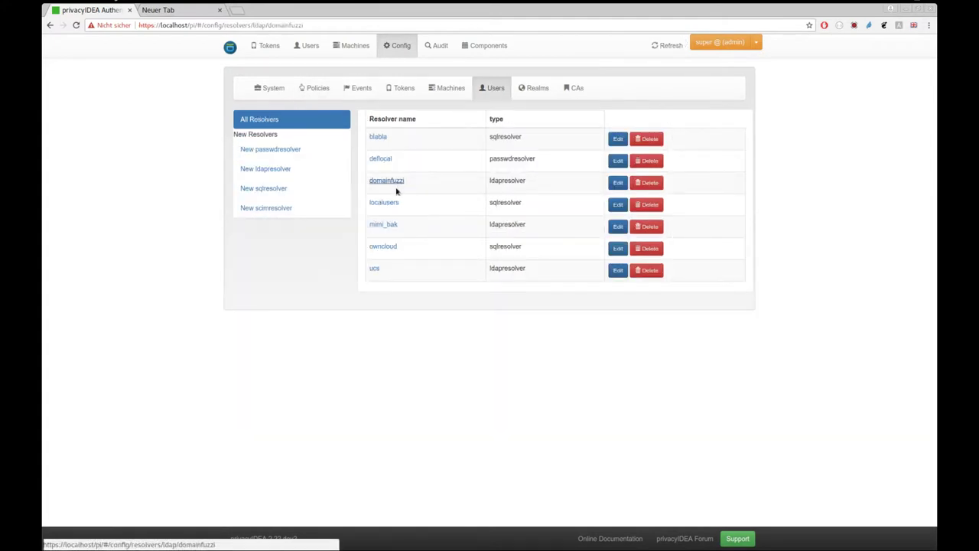
scroll(497, 391, "down", 3)
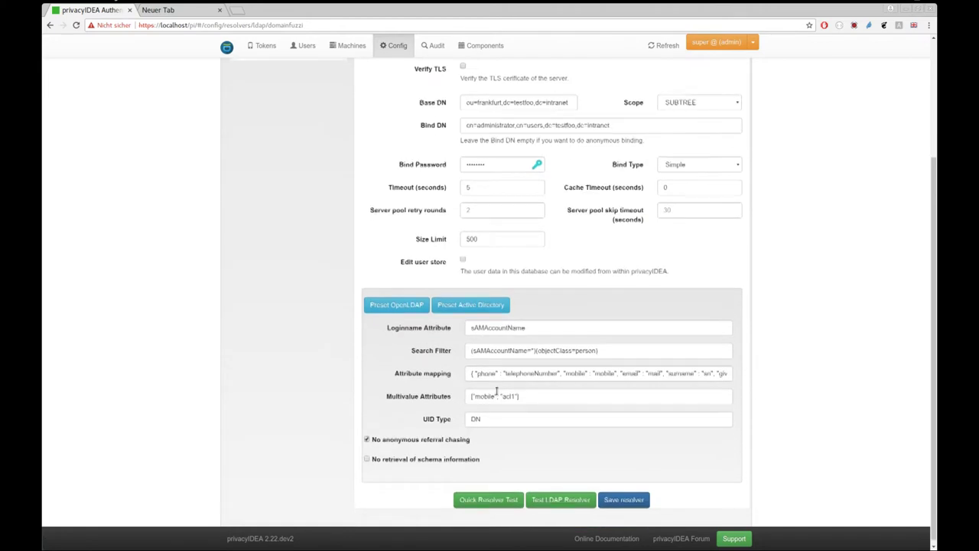
left_click(497, 372)
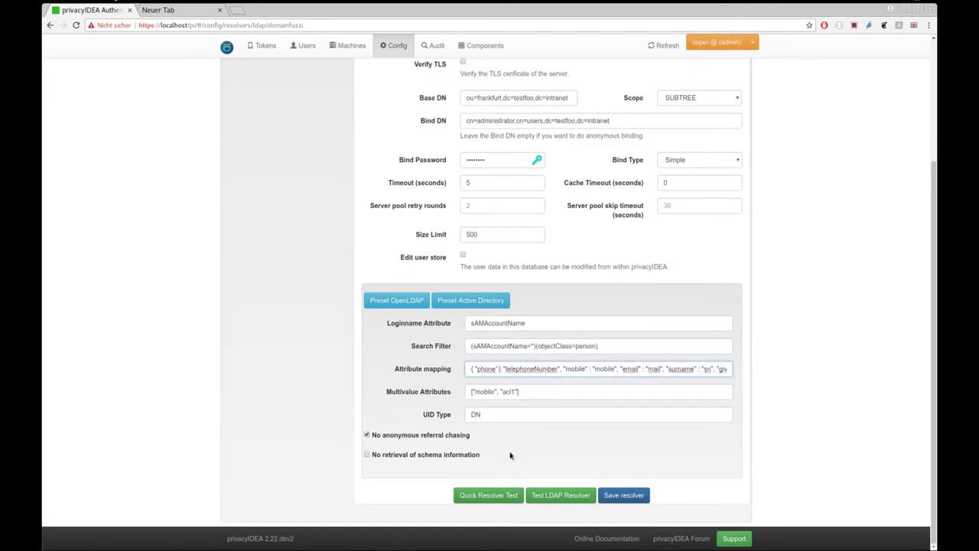
key("End")
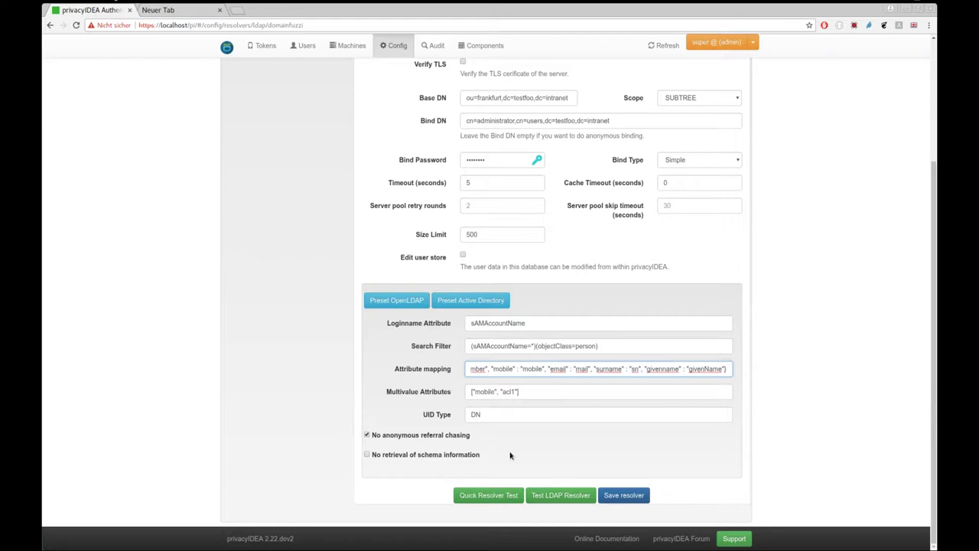
type(", \"vpn")
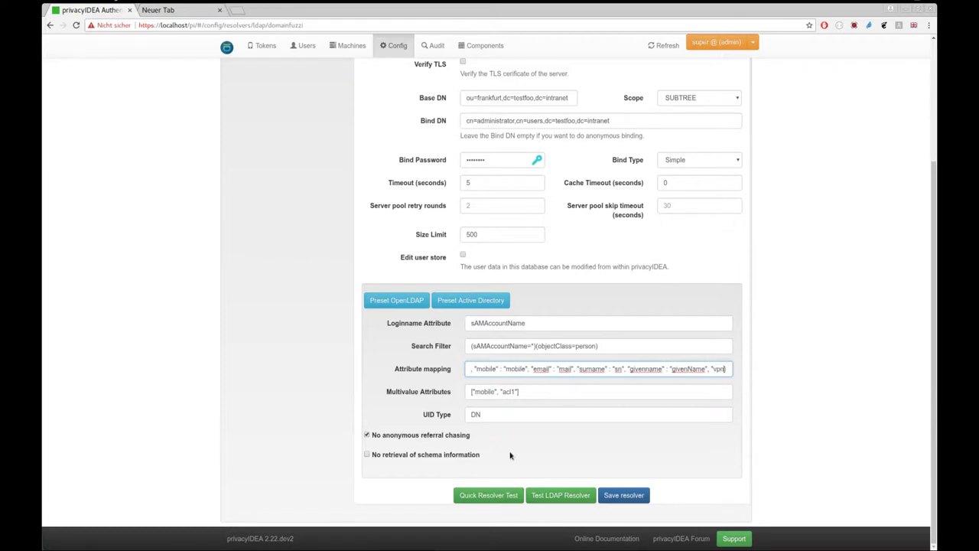
type("user\": \"")
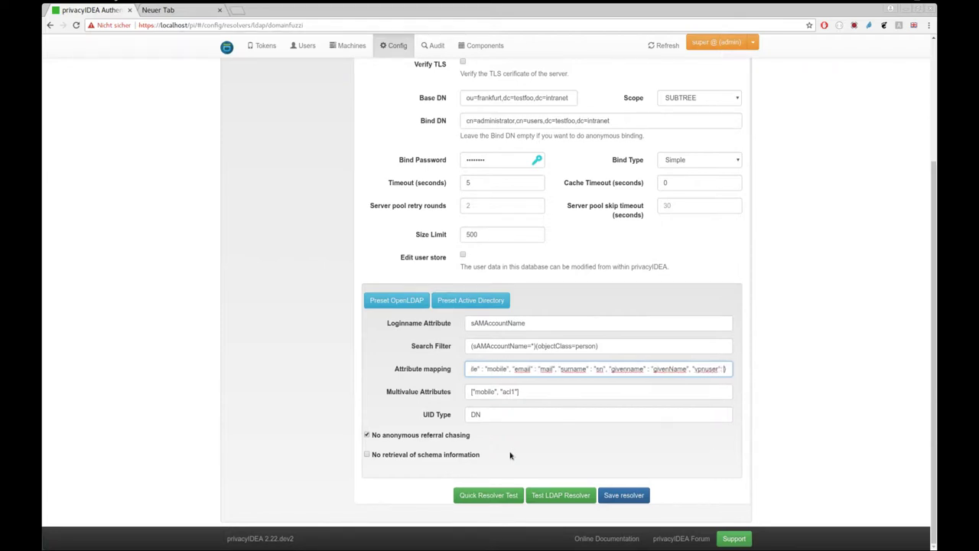
type("m")
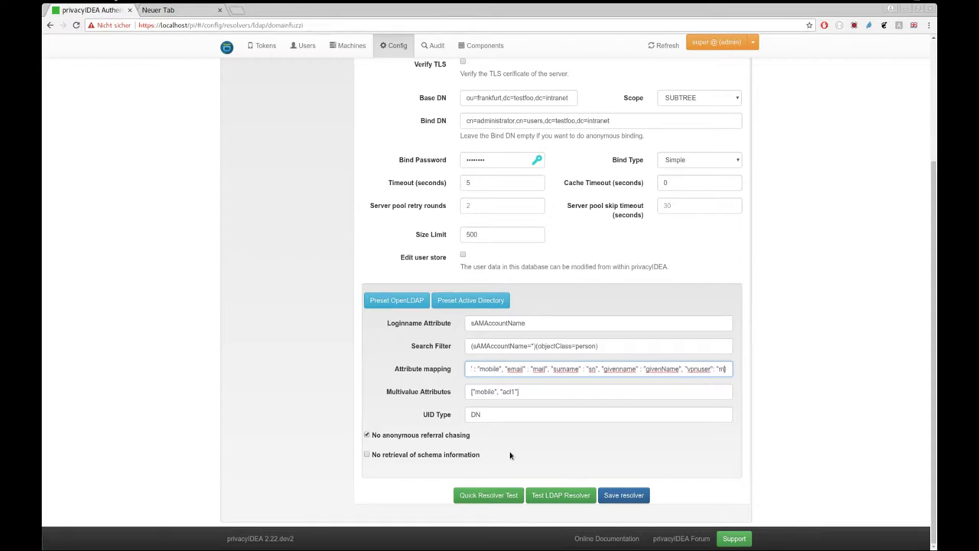
type("emberOf\"")
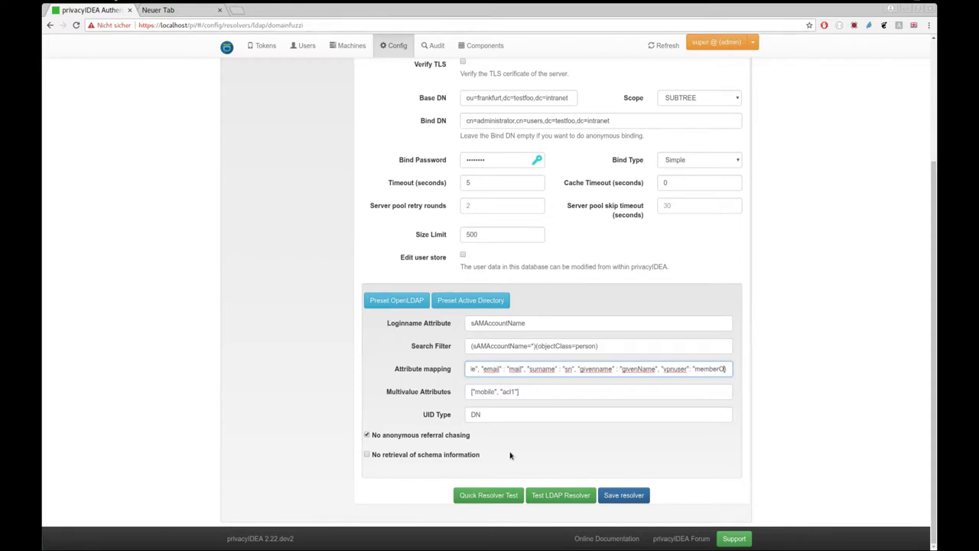
key("ctrl+shift+Left")
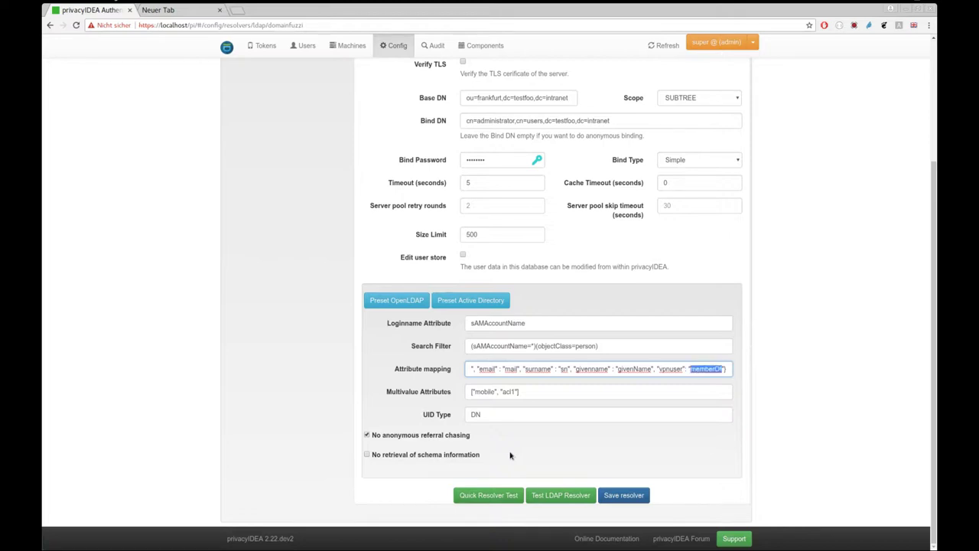
Step: Replace the last Multivalue Attributes entry with vpnuser, next to mobile
key("Tab")
key("End")
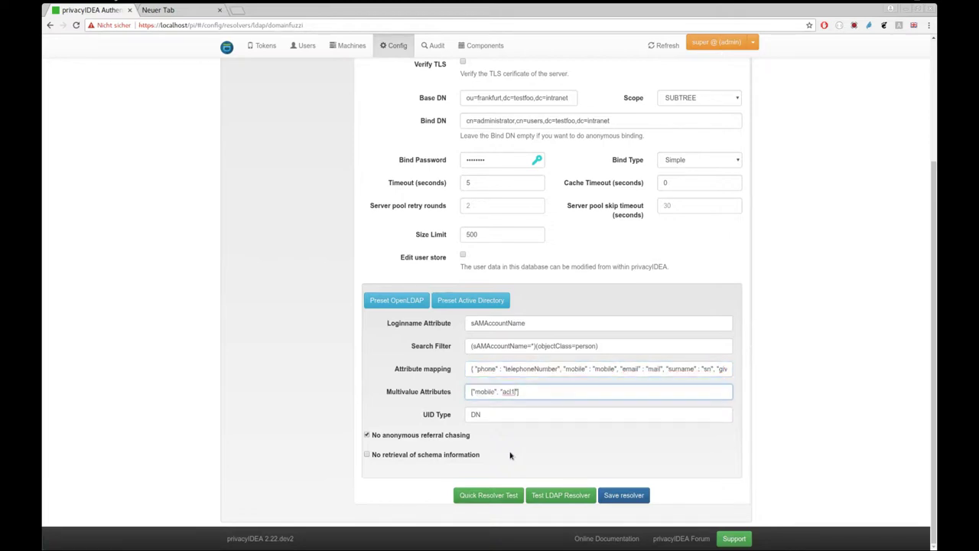
key("ctrl+shift+Left")
type("vpnuser")
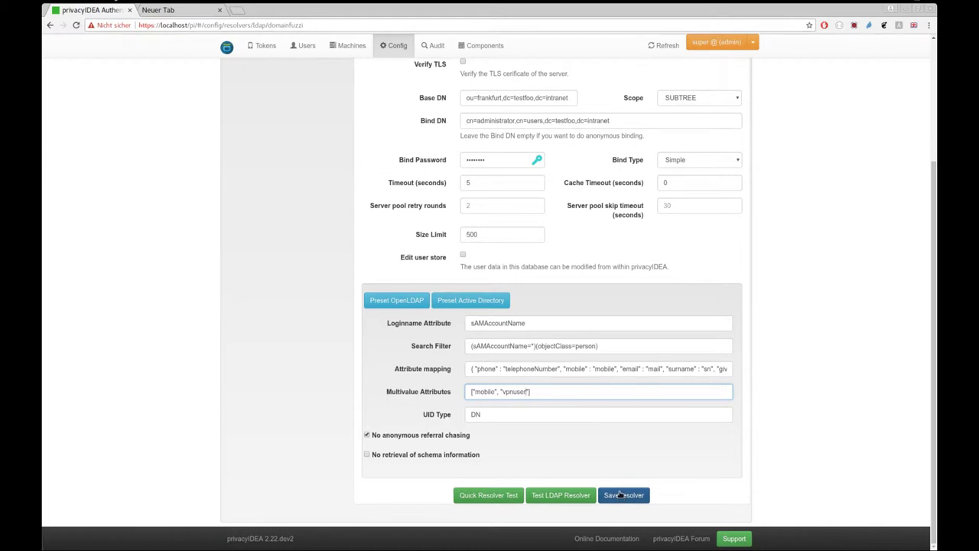
Step: Save the domainfuzzi LDAP resolver and return to a clean terminal prompt
left_click(622, 495)
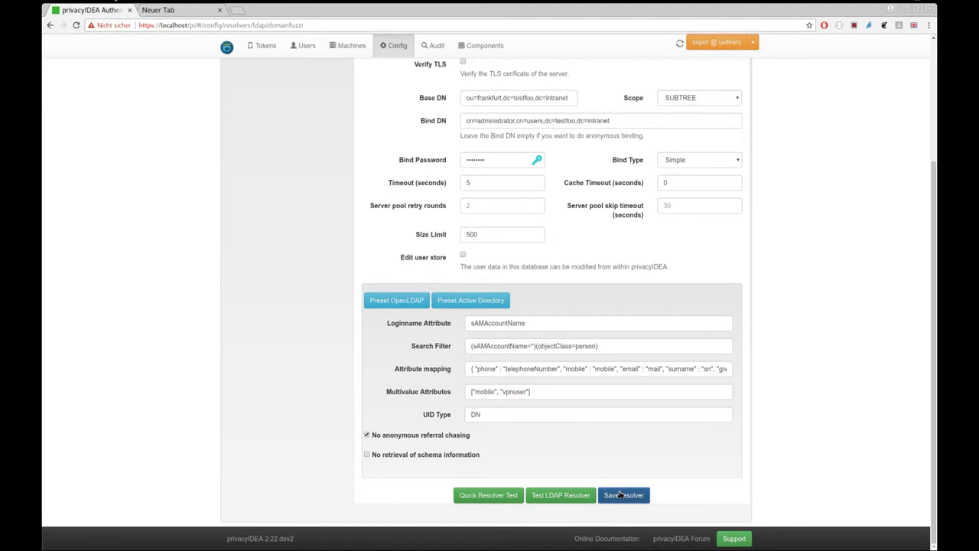
key("alt+Tab")
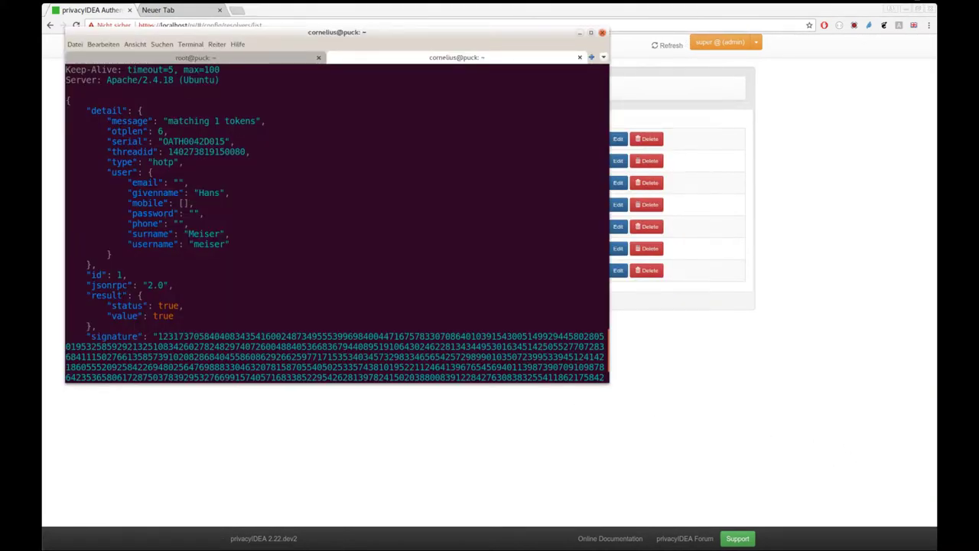
type("q")
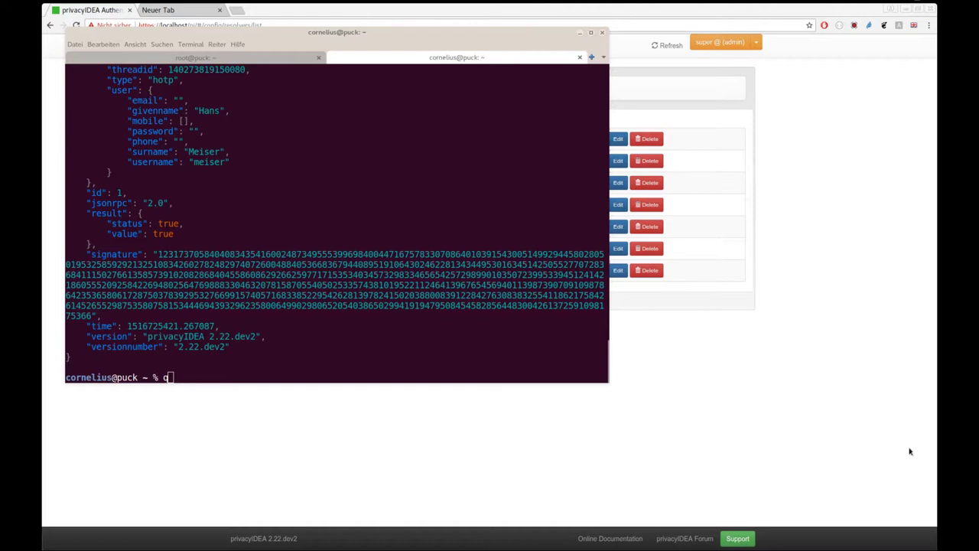
key("BackSpace")
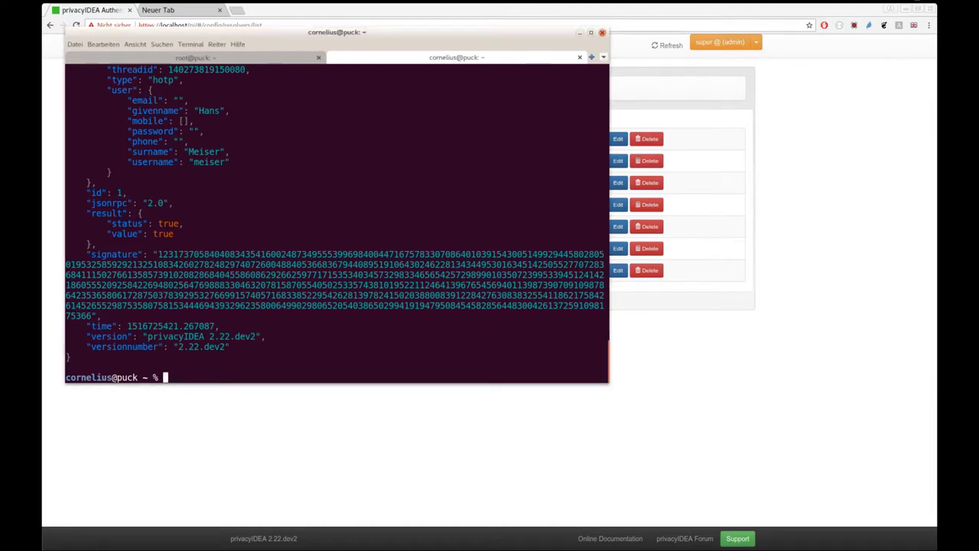
key("Up")
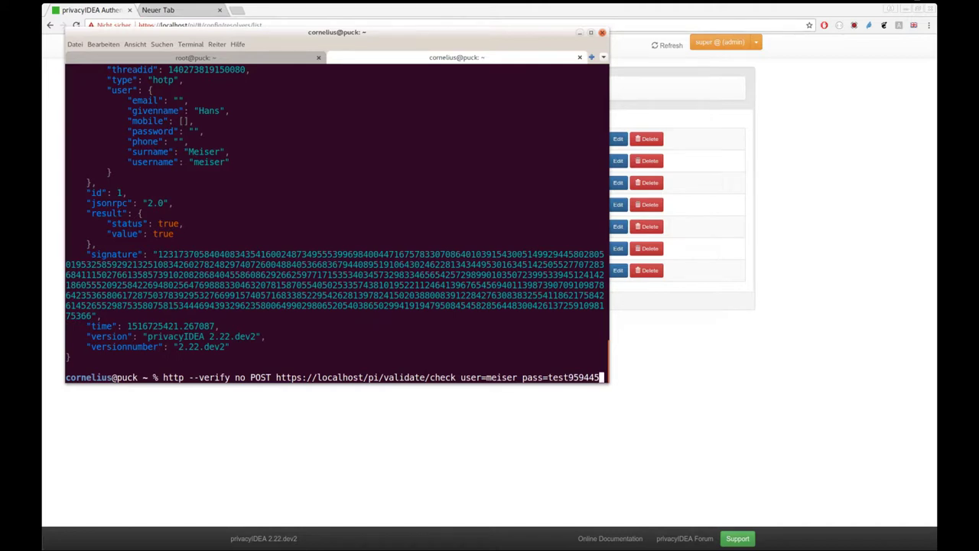
key("BackSpace")
key("BackSpace")
key("BackSpace")
key("BackSpace")
key("BackSpace")
key("BackSpace")
type("266575")
key("Return")
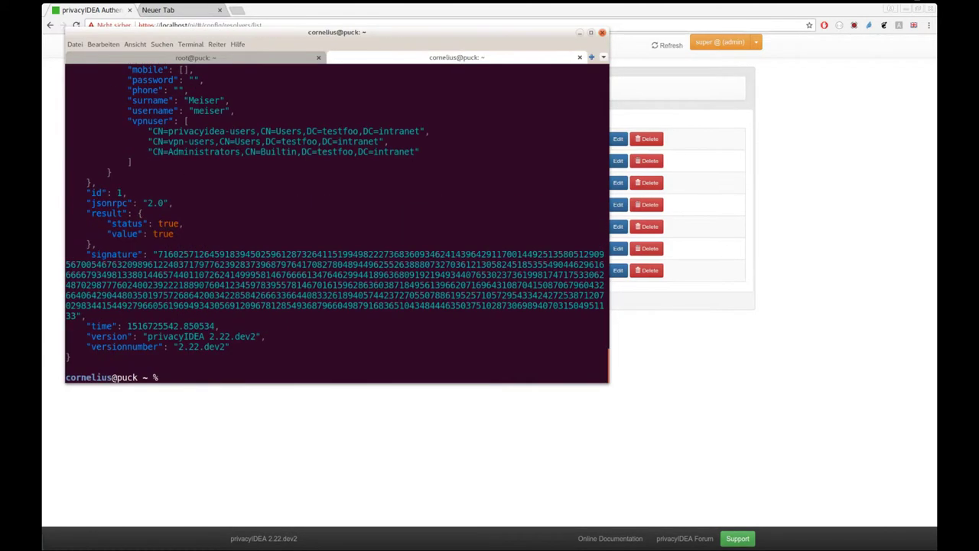
scroll(259, 217, "up", 4)
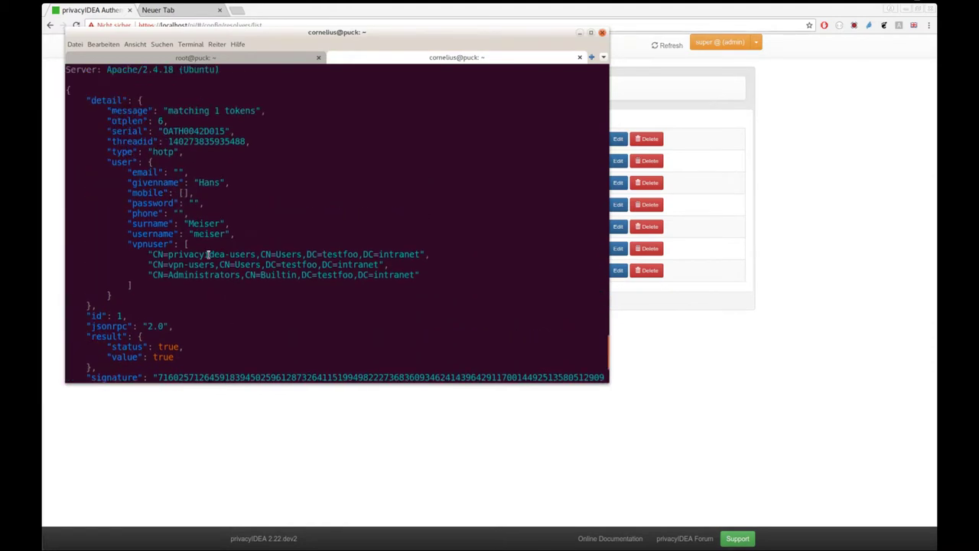
double_click(142, 244)
left_click_drag(149, 253, 444, 273)
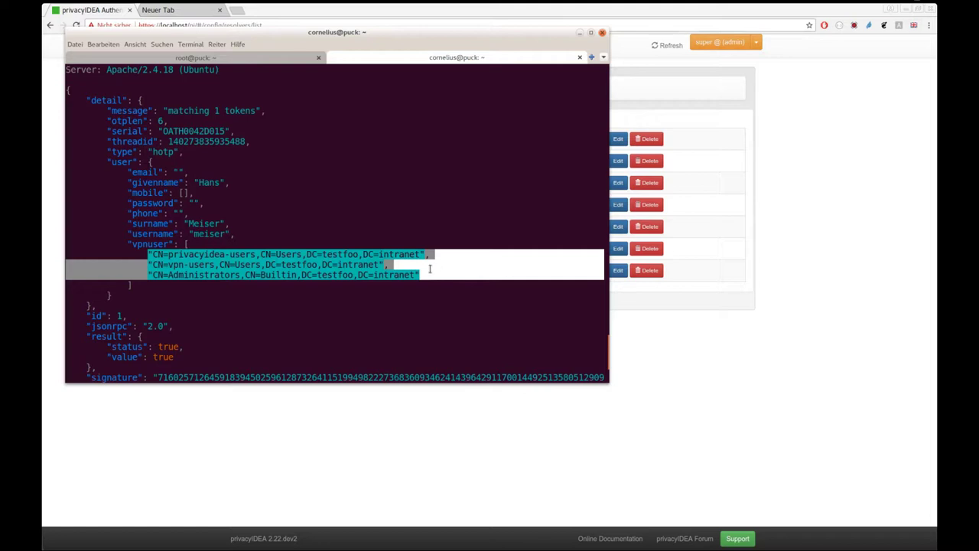
Step: As root, open /etc/privacyidea/rlm_perl.ini in vim at the [Attribute Filter-Id] section
left_click(236, 60)
type("vim /etc/privacyidea/rlm_perl.ini")
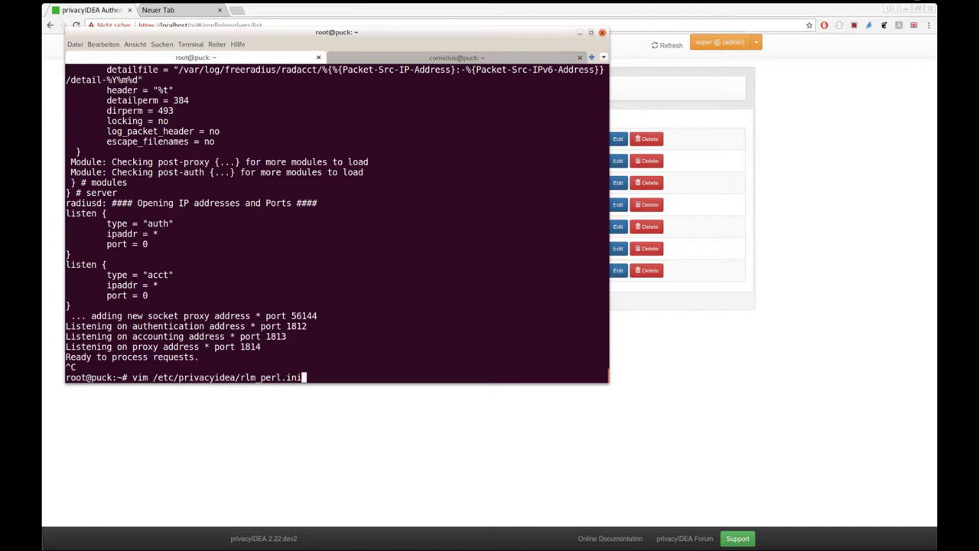
key("Return")
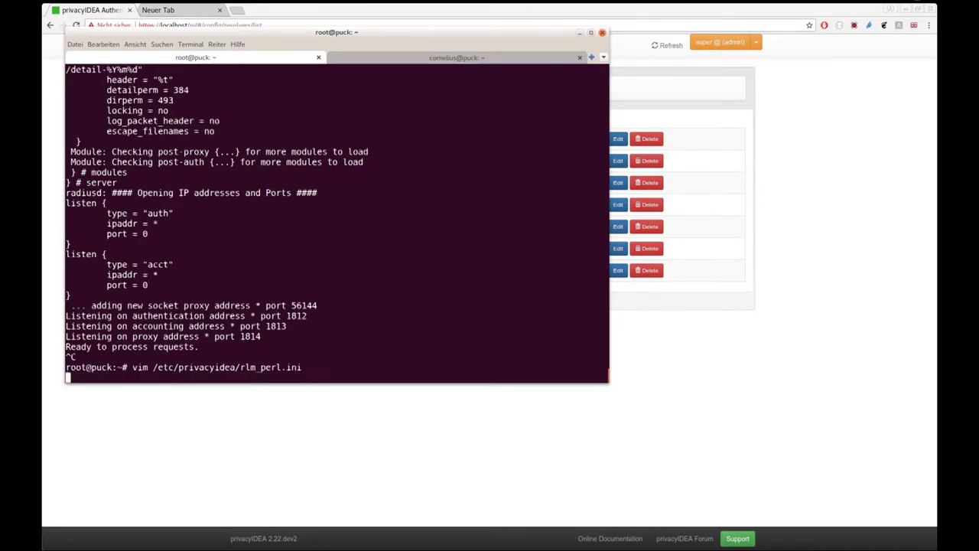
key("Down")
key("Down")
key("Down")
key("Down")
key("Down")
key("Down")
key("Down")
key("Down")
key("Down")
key("Down")
key("Down")
key("Down")
key("Down")
key("Down")
key("Down")
key("Down")
key("Down")
key("Down")
key("Down")
key("Down")
key("Down")
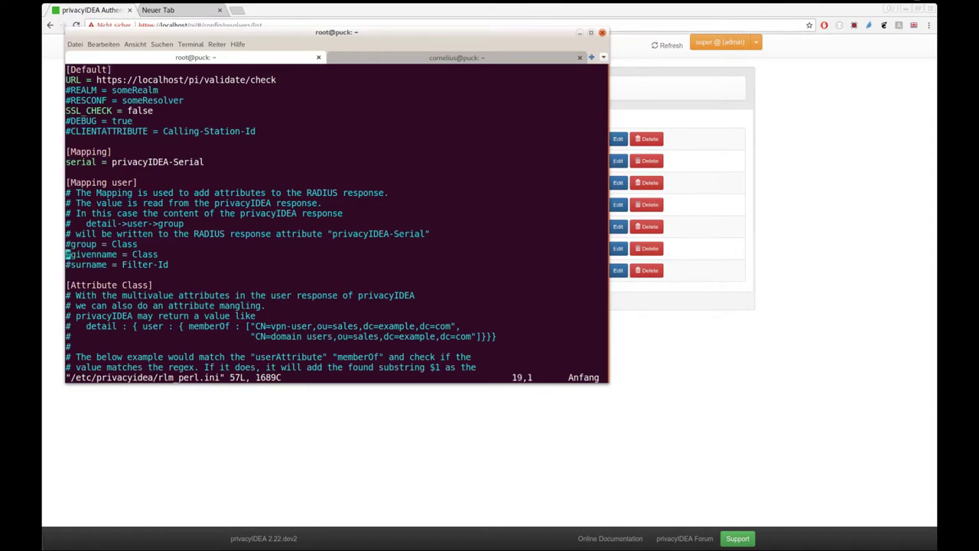
key("Down")
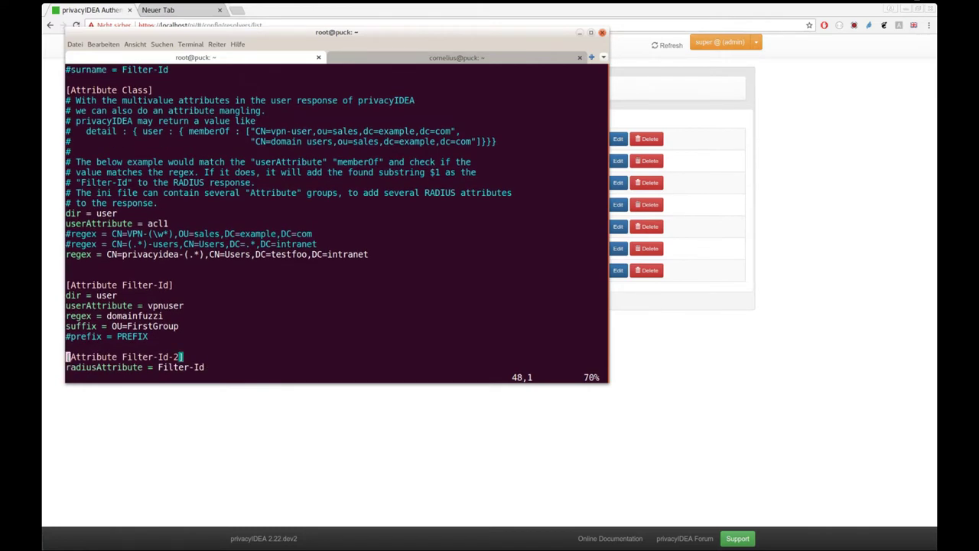
key("Up")
key("Up")
key("Up")
key("Up")
key("Up")
key("Up")
key("Up")
key("Right")
key("Right")
key("Right")
key("Right")
key("Right")
key("Right")
key("Right")
key("Right")
key("Right")
key("Right")
key("Right")
key("Down")
Step: Compare the response's detail key with the section's dir = user setting
left_click(404, 59)
double_click(105, 100)
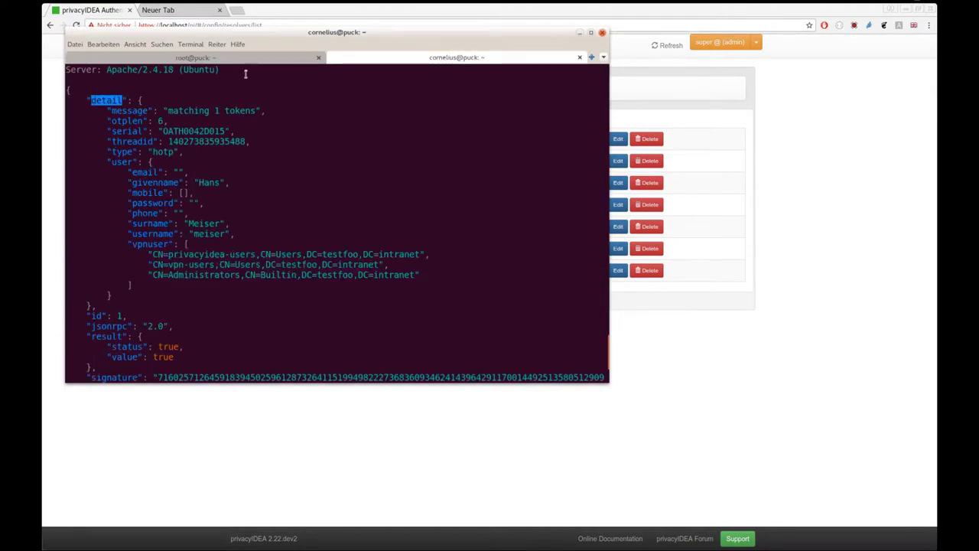
left_click(264, 60)
left_click_drag(73, 295, 115, 296)
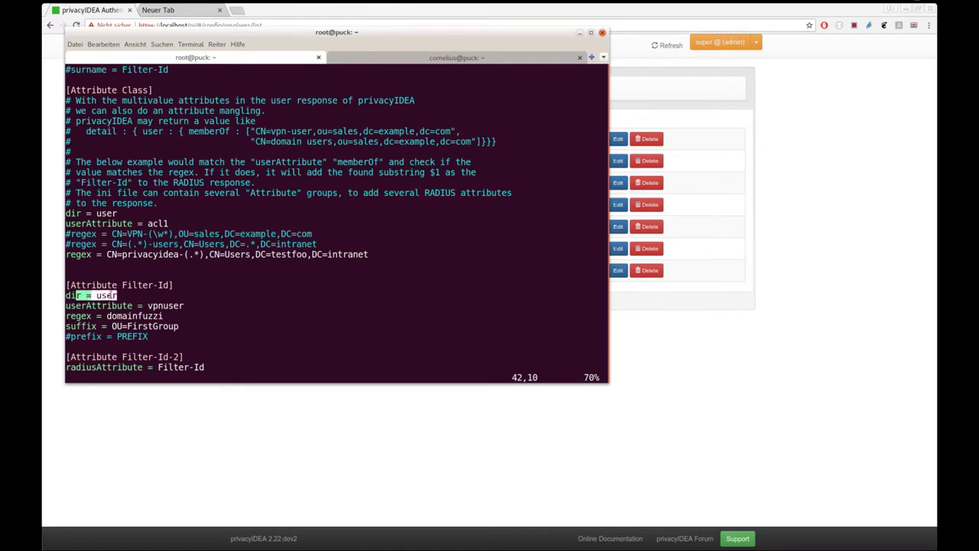
Step: Match the response's user and vpnuser entries against the userAttribute vpnuser and regex domainfuzzi values
left_click(366, 60)
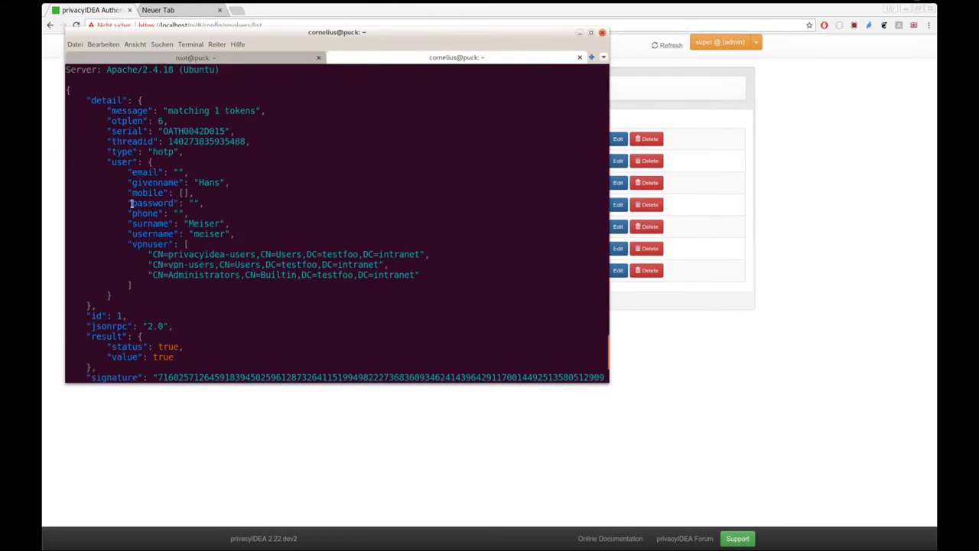
double_click(117, 162)
left_click_drag(119, 169, 219, 285)
left_click(212, 60)
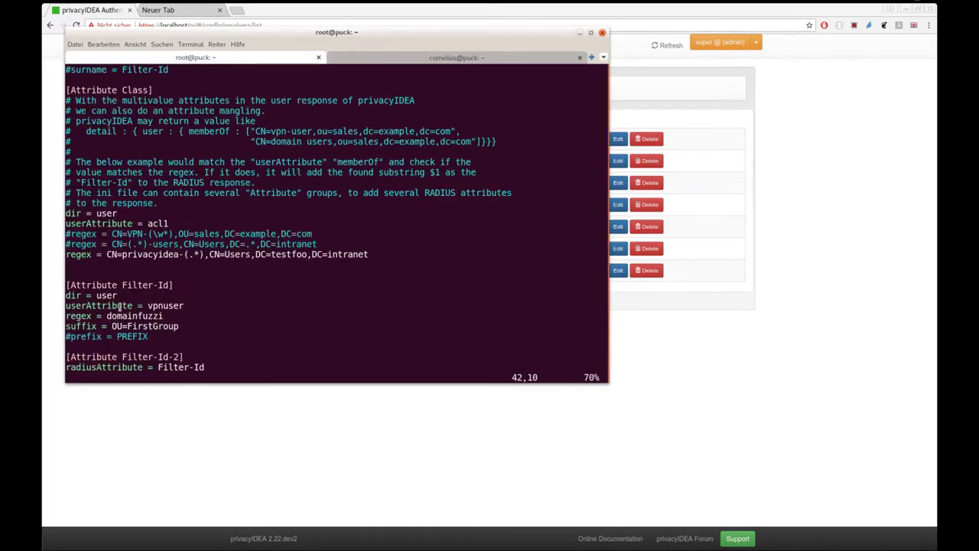
double_click(163, 305)
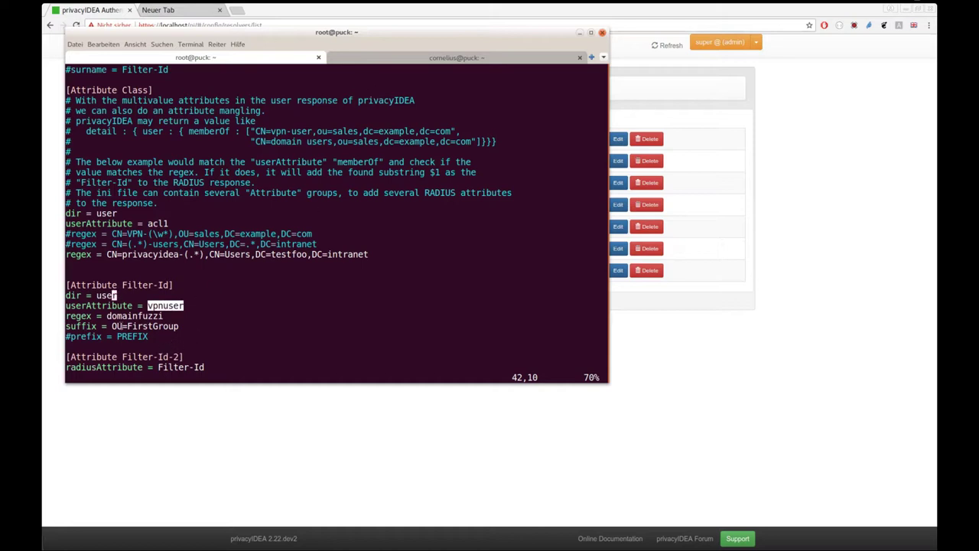
double_click(133, 315)
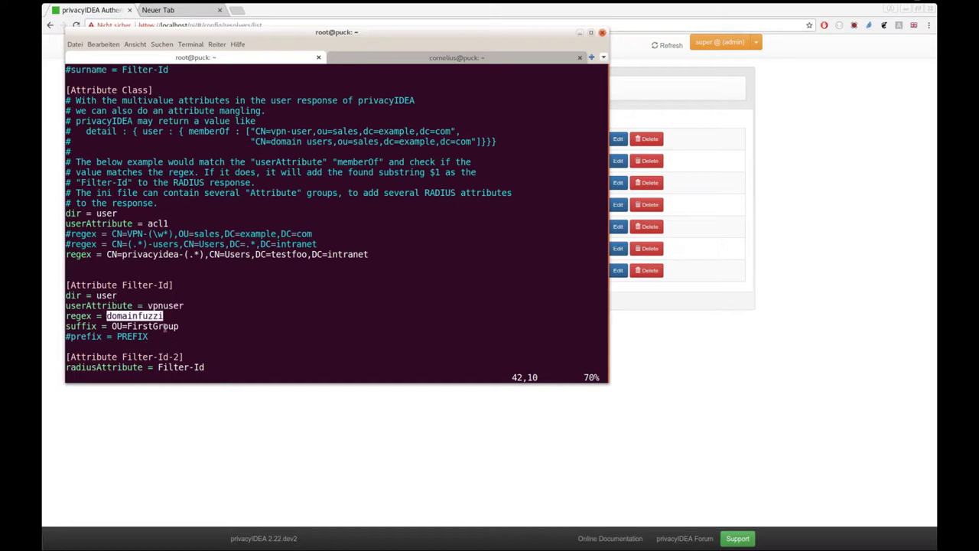
Step: Copy the CN=vpn-users,CN=Users,DC=testfoo,DC=intranet DN and return to the vim tab
left_click(411, 61)
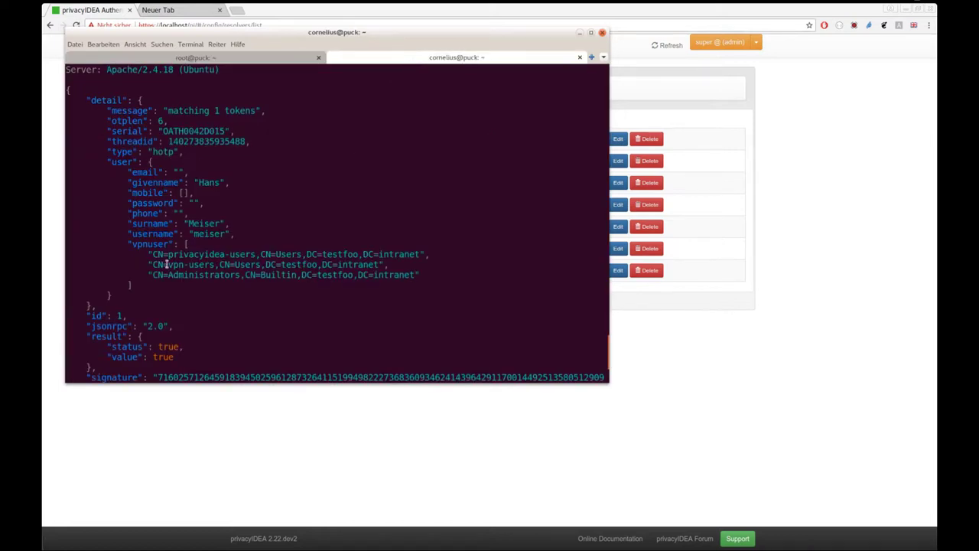
double_click(134, 243)
left_click_drag(148, 264, 387, 267)
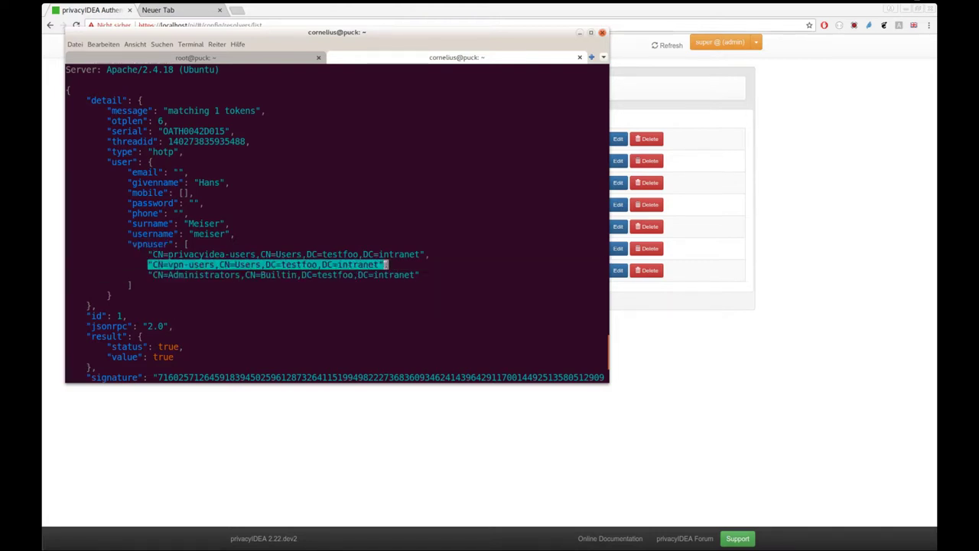
left_click(287, 60)
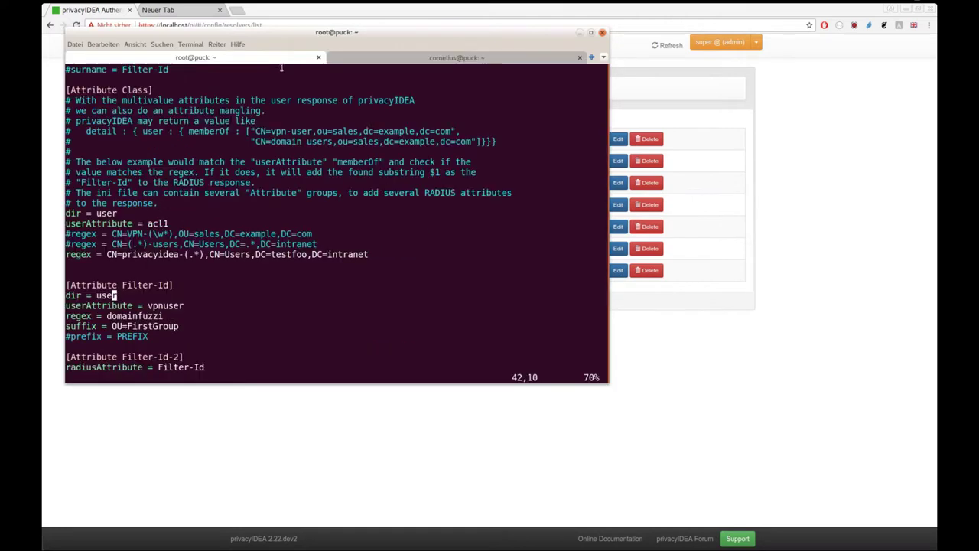
Step: Replace the domainfuzzi regex with the pasted vpn-users DN, strip its quotes, and comment out the suffix line
key("Down")
key("Down")
key("a")
key("BackSpace")
key("BackSpace")
key("BackSpace")
key("BackSpace")
key("BackSpace")
key("BackSpace")
key("BackSpace")
key("BackSpace")
key("BackSpace")
key("BackSpace")
key("BackSpace")
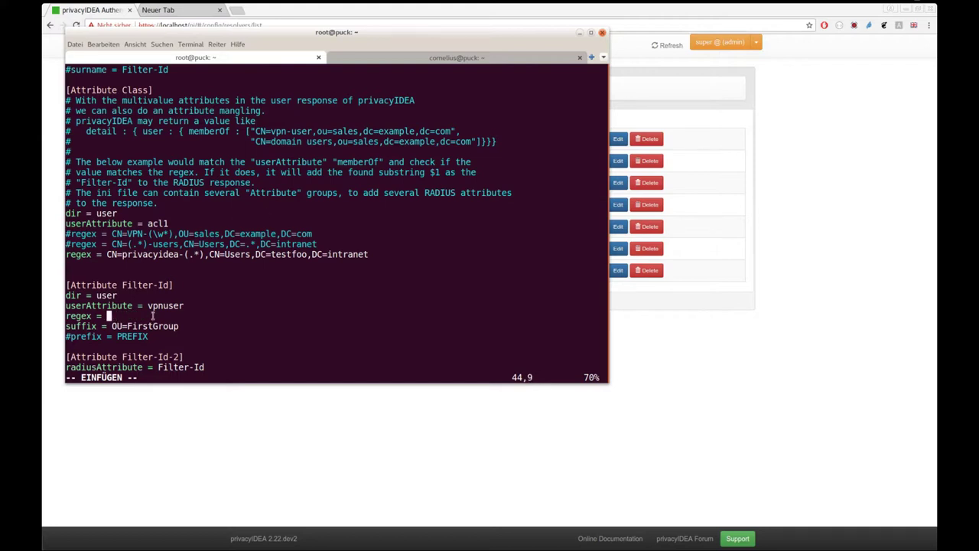
type("\"CN=vpn-users,CN=Users,DC=testfoo,DC=intranet\",")
key("BackSpace")
key("BackSpace")
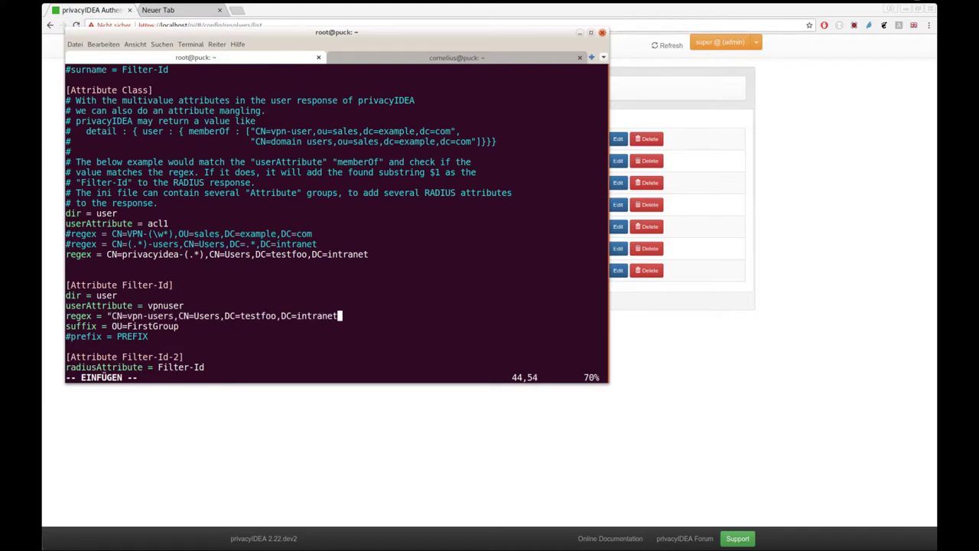
key("Left")
key("Left")
key("Left")
key("Left")
key("Left")
key("Left")
key("Left")
key("Left")
key("Left")
key("Left")
key("Left")
key("Left")
key("Left")
key("Left")
key("Left")
key("Left")
key("Left")
key("Left")
key("Left")
key("Left")
key("BackSpace")
key("Down")
key("Home")
type("#")
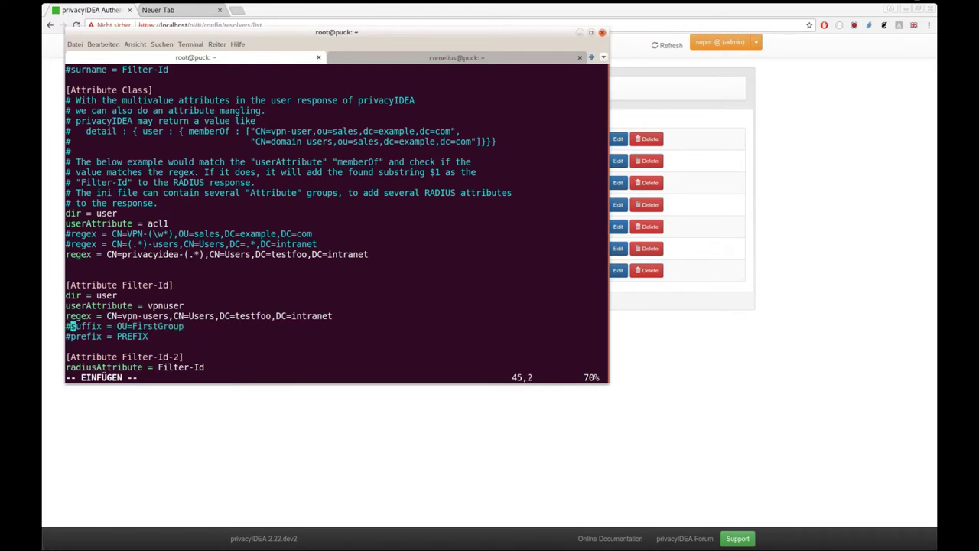
Step: Turn 'users' in the regex into a capture group, giving CN=vpn-(.*),CN=Users,DC=testfoo,DC=intranet
key("Up")
key("Right")
key("Right")
key("Right")
key("Right")
key("Right")
key("Right")
key("Right")
key("Right")
key("Right")
key("Right")
key("Right")
key("Right")
key("Right")
key("Right")
key("Right")
key("Left")
key("Right")
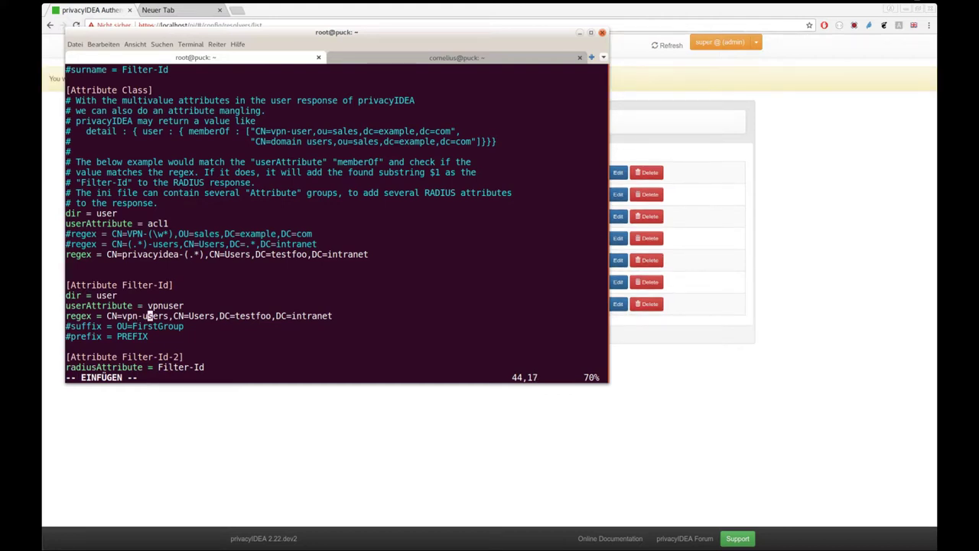
key("Left")
key("Delete")
key("Delete")
key("Delete")
key("Delete")
key("Delete")
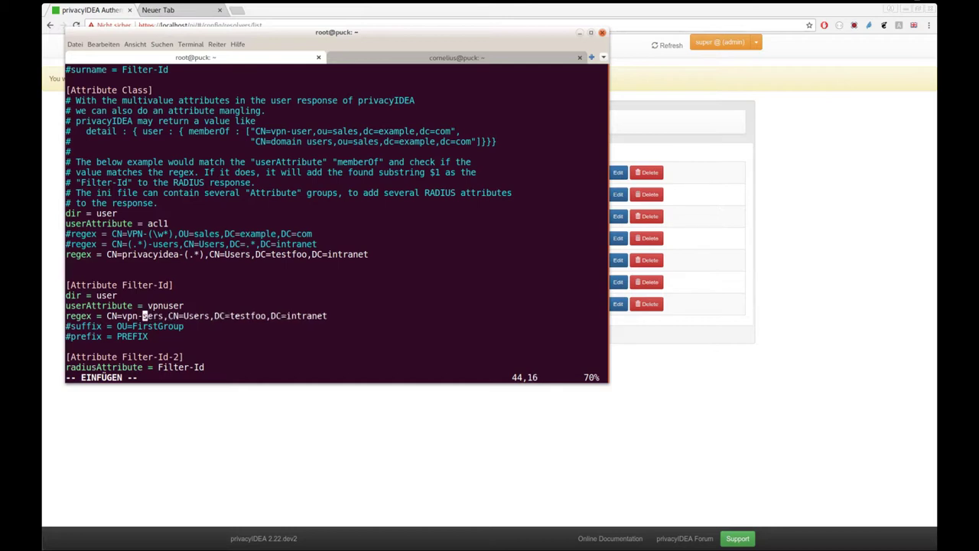
type("admin")
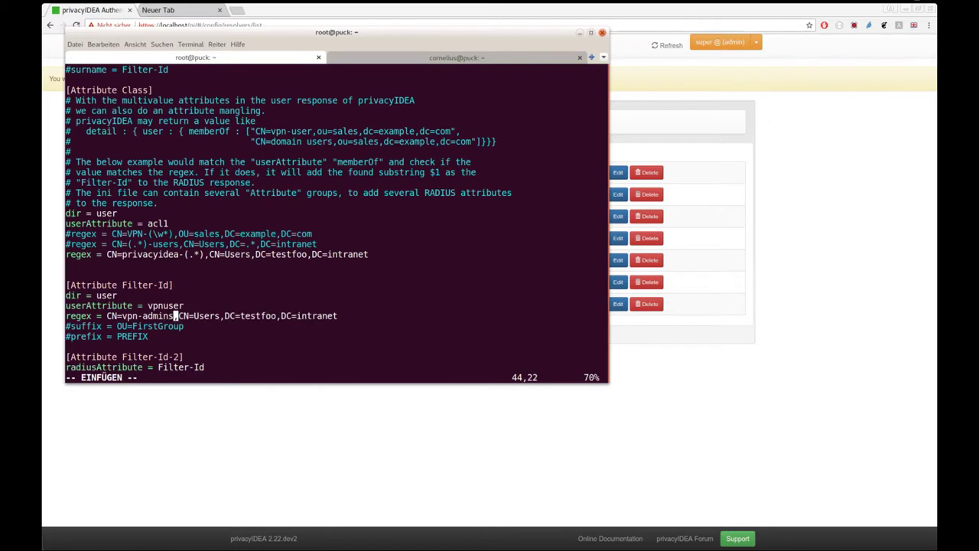
key("BackSpace")
key("BackSpace")
key("BackSpace")
key("BackSpace")
key("BackSpace")
key("BackSpace")
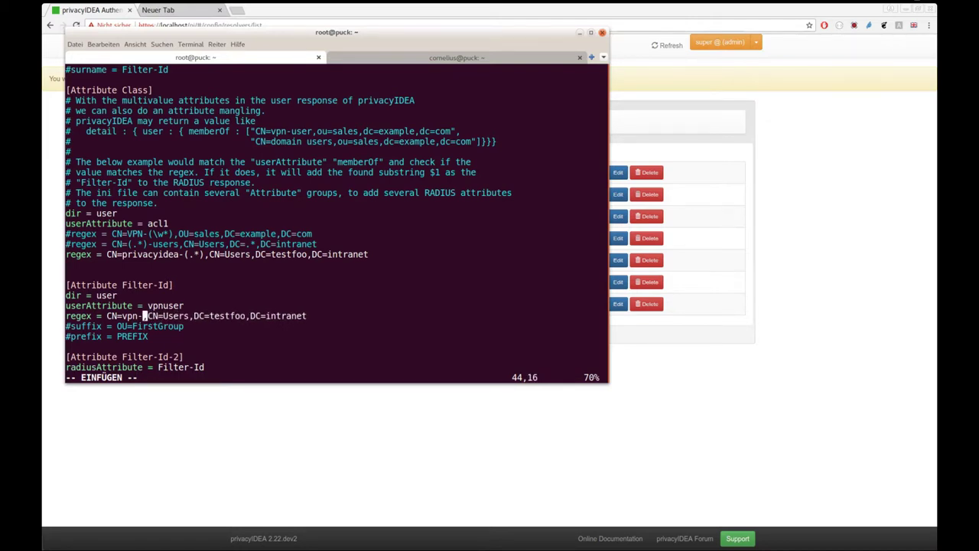
type("()")
key("Left")
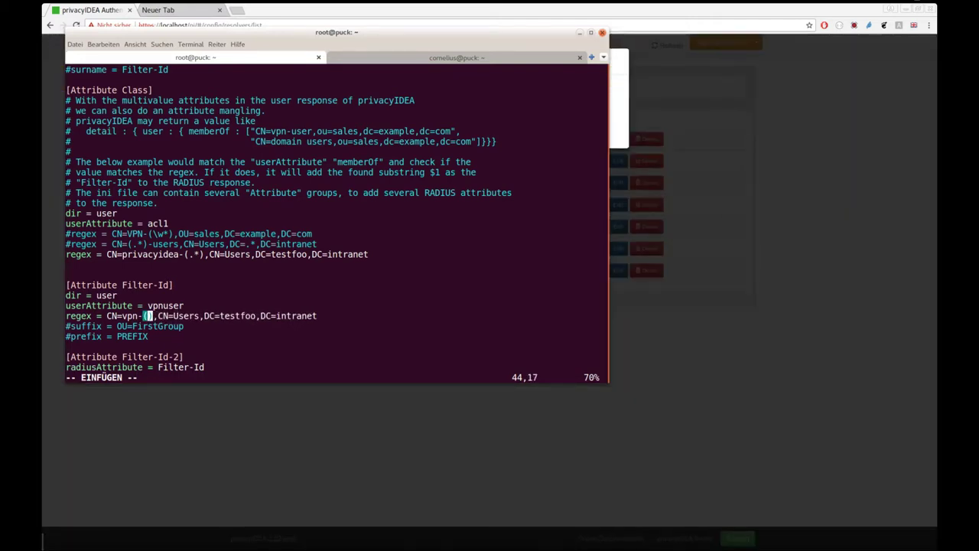
type(".*")
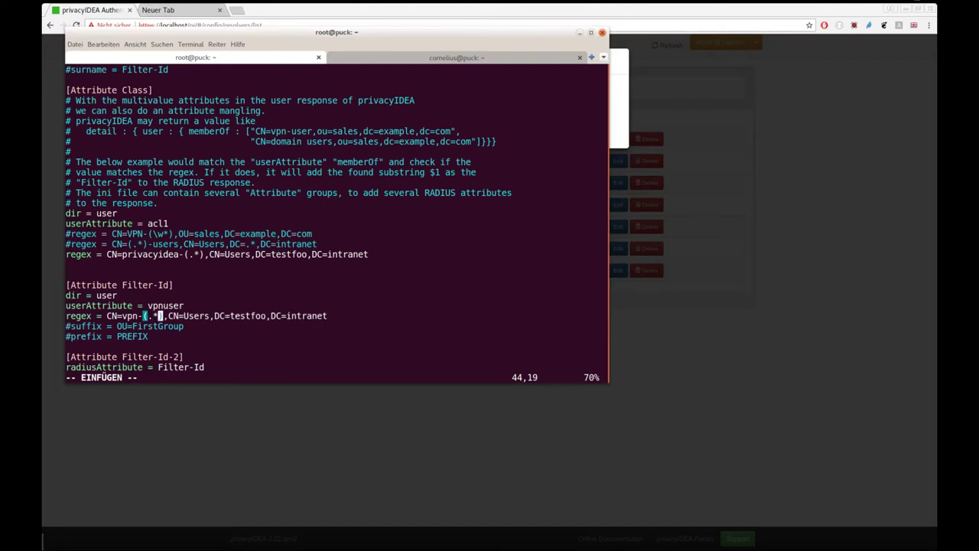
left_click(160, 315)
left_click(151, 315)
Step: Highlight the Filter-Id section name and the vpn-(.*) capture group in the regex
key("Up")
key("Down")
left_click_drag(122, 285, 186, 287)
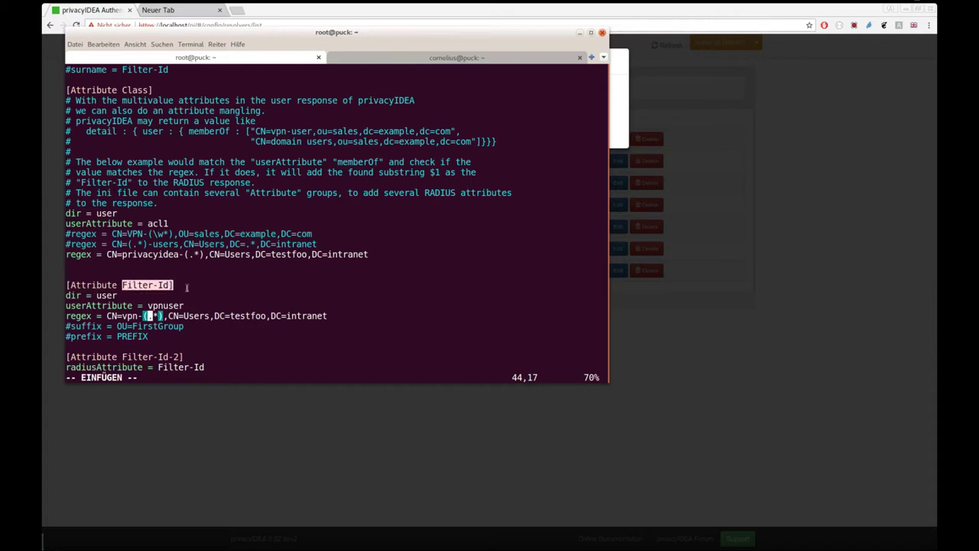
left_click(186, 289)
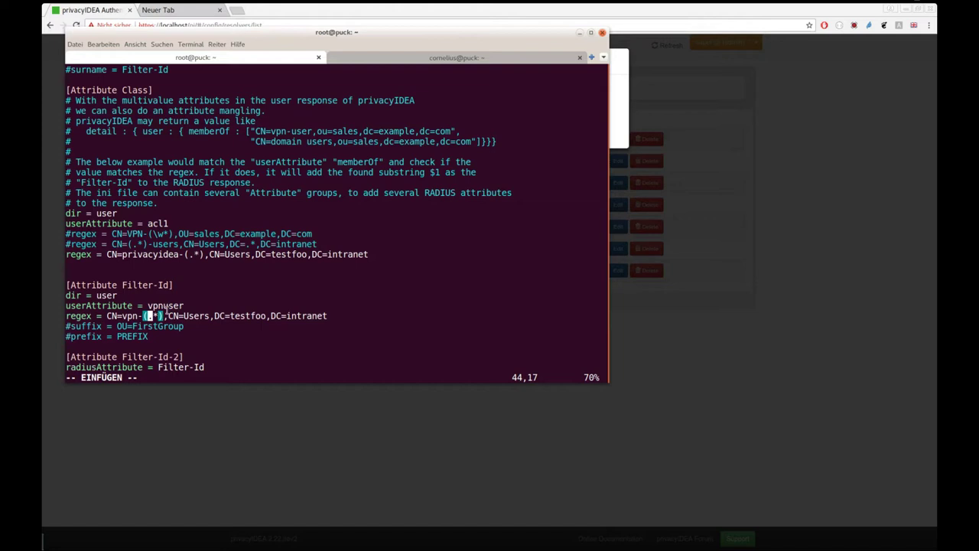
left_click_drag(121, 316, 163, 317)
left_click(165, 315)
Step: Save rlm_perl.ini with :wq and restart FreeRADIUS in debug mode with freeradius -X
key("Escape")
type(":wq")
key("Return")
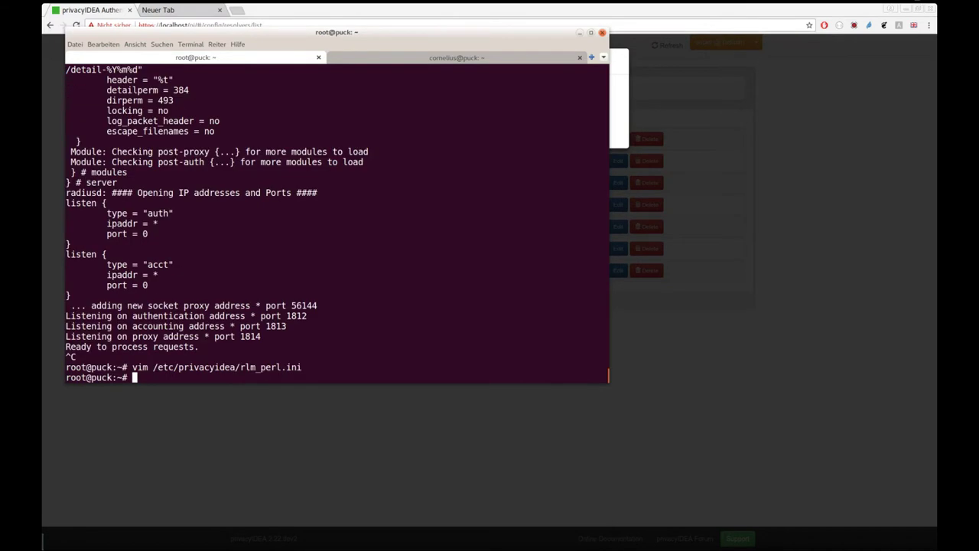
key("Up")
key("Up")
key("Return")
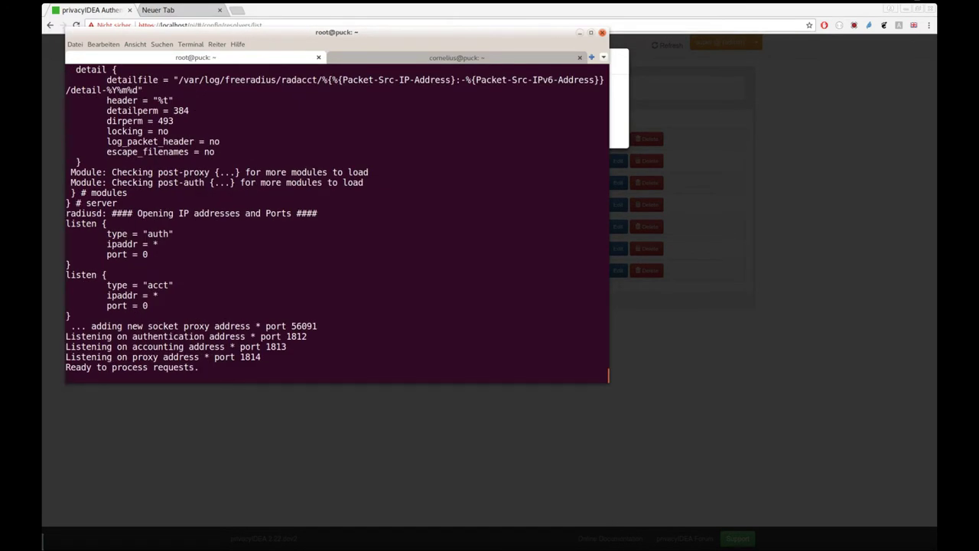
Step: In the user shell, recall the earlier echo|radclient test command from history
left_click(402, 59)
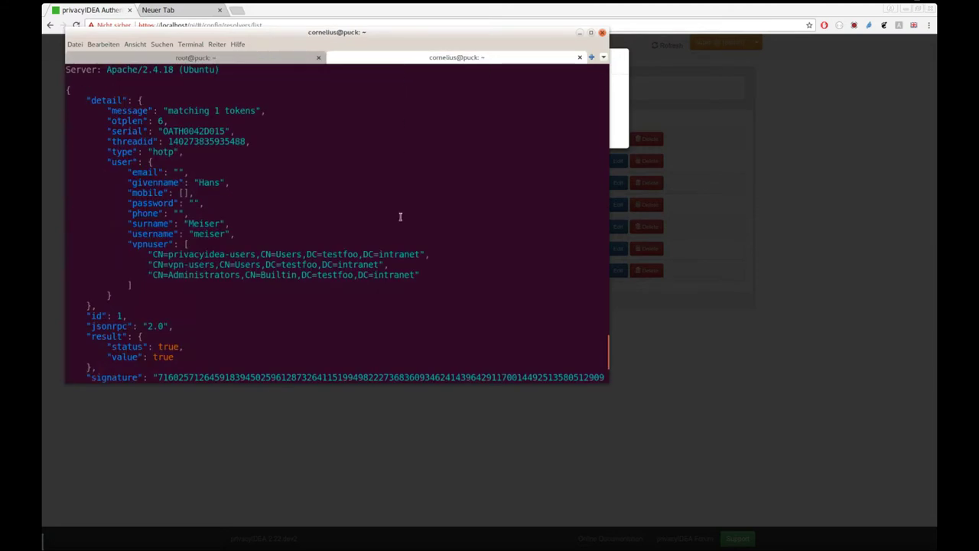
key("Return")
key("Return")
key("Up")
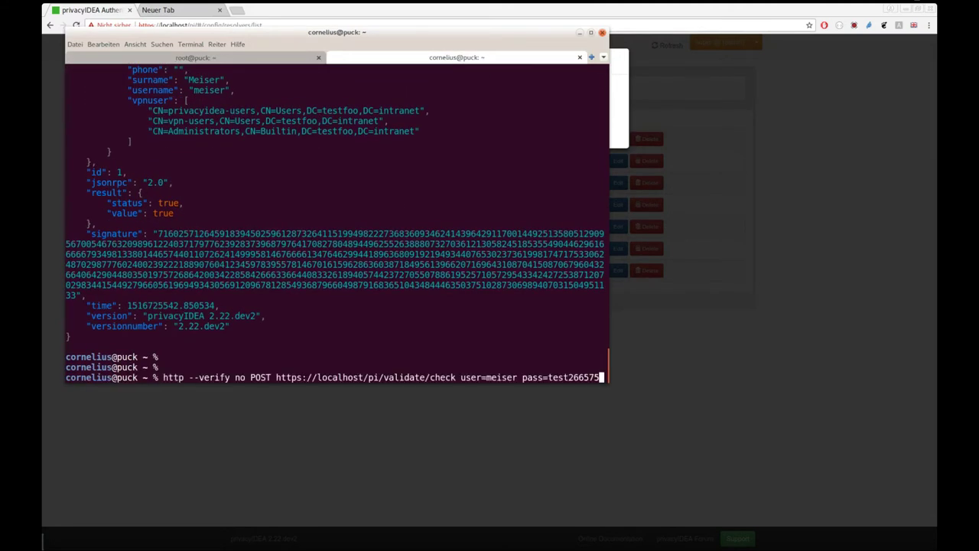
key("Up")
key("Down")
key("Down")
key("Up")
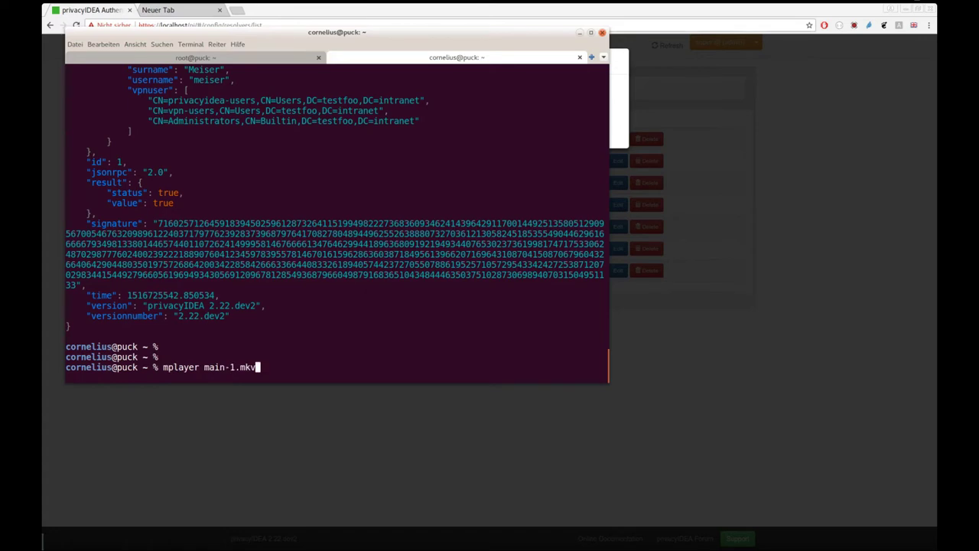
key("BackSpace")
key("BackSpace")
key("BackSpace")
key("BackSpace")
key("BackSpace")
key("BackSpace")
key("BackSpace")
key("BackSpace")
key("BackSpace")
key("BackSpace")
key("BackSpace")
key("BackSpace")
key("BackSpace")
key("BackSpace")
key("BackSpace")
key("BackSpace")
key("BackSpace")
key("BackSpace")
key("ctrl+r")
type("ad")
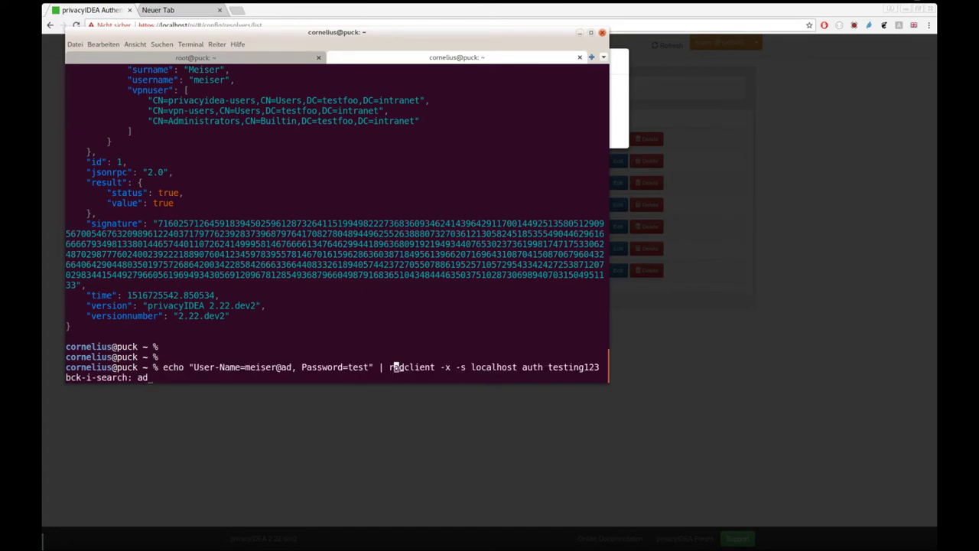
key("Left")
key("Left")
key("Left")
key("Left")
key("Left")
key("Left")
key("Left")
key("Left")
key("Left")
key("Left")
key("Left")
key("Left")
key("Left")
key("Left")
key("Left")
key("Left")
key("Right")
key("Right")
key("Right")
key("Right")
key("Right")
key("Right")
key("Right")
key("Right")
key("Right")
key("Right")
key("Right")
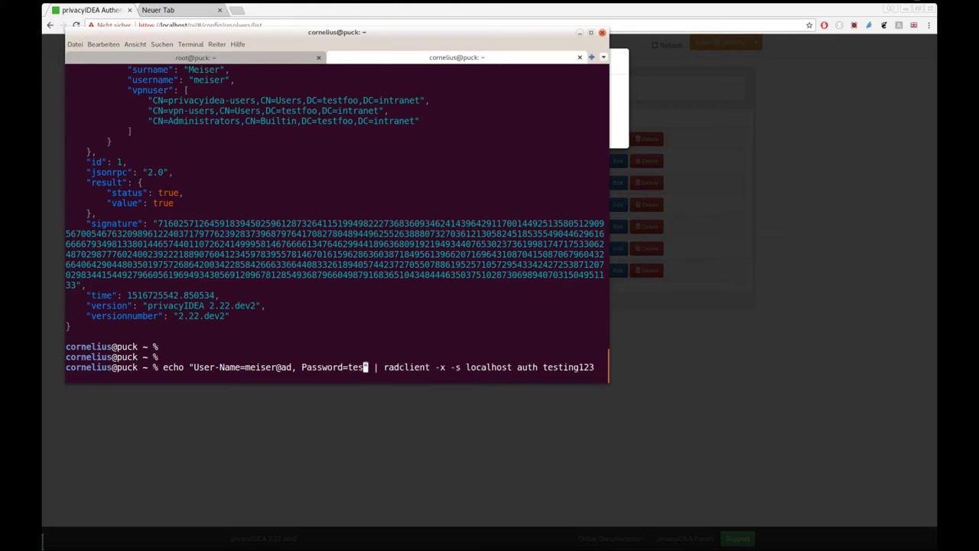
key("Right")
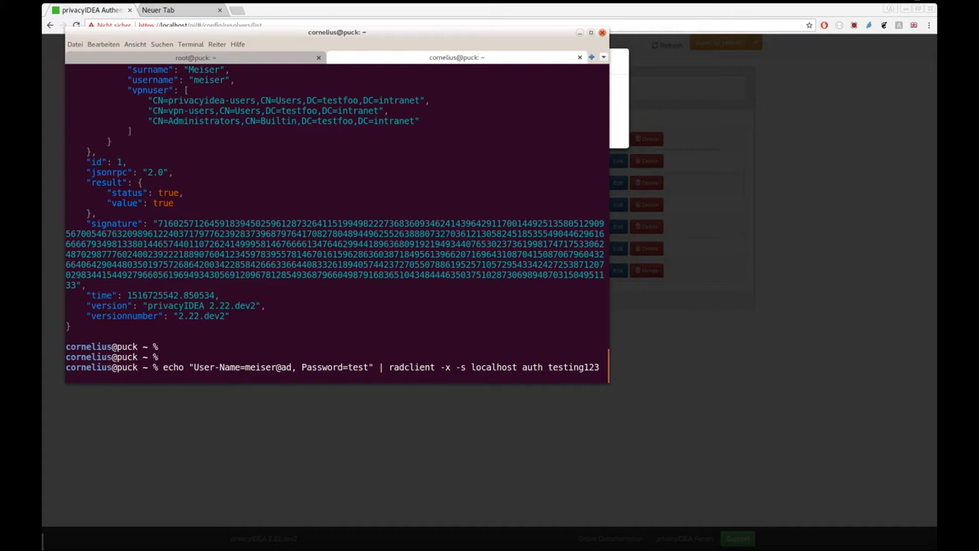
type("409320")
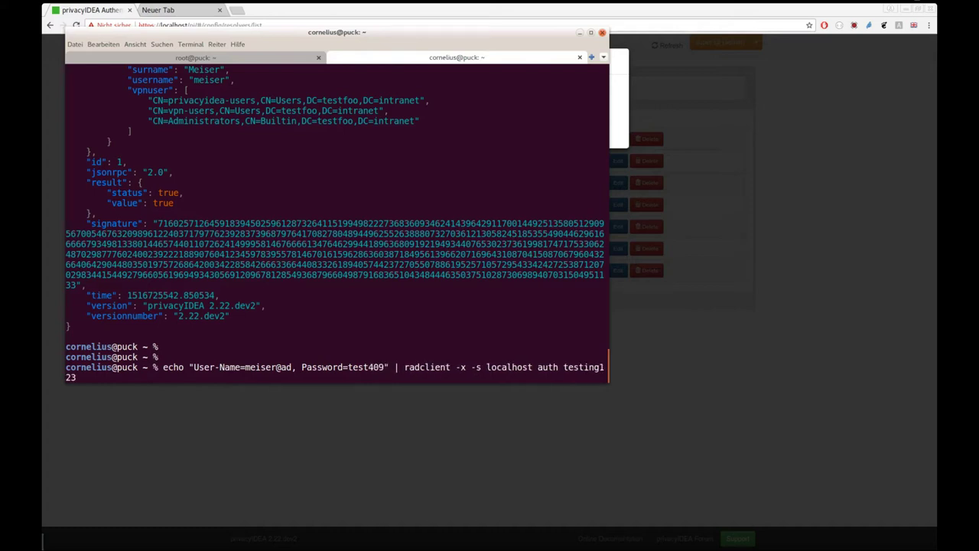
key("Left")
key("Left")
key("Left")
key("Left")
key("Left")
key("Left")
key("Left")
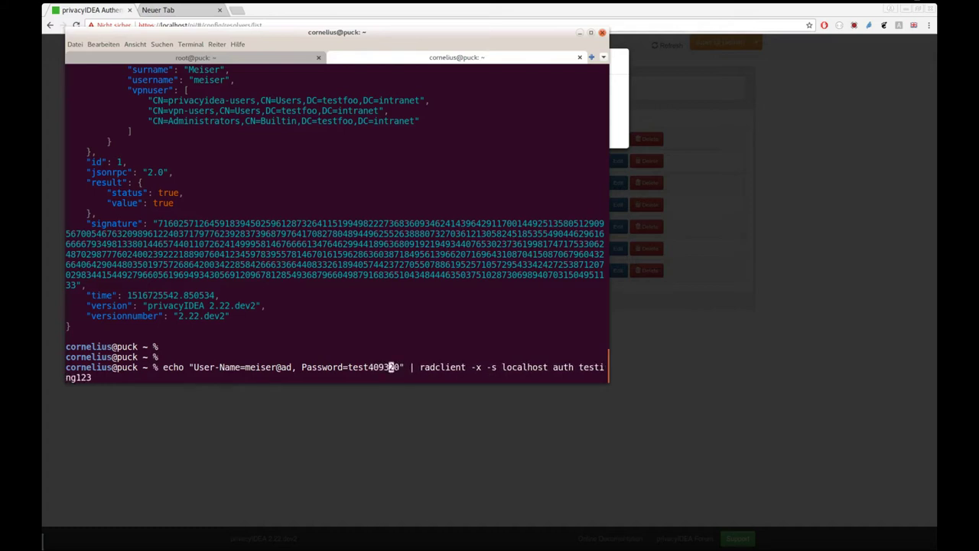
key("Left")
key("Left")
key("Left")
key("Left")
key("Left")
key("Left")
key("Left")
key("Left")
key("Left")
key("Left")
key("Left")
key("Left")
key("Left")
key("Left")
key("Left")
key("Left")
key("Left")
key("Delete")
key("Delete")
key("Delete")
key("Right")
key("Right")
key("Right")
key("Right")
key("Right")
key("Right")
key("Right")
key("Right")
key("Right")
key("Right")
key("Right")
key("Right")
key("Right")
key("Right")
key("Right")
key("Right")
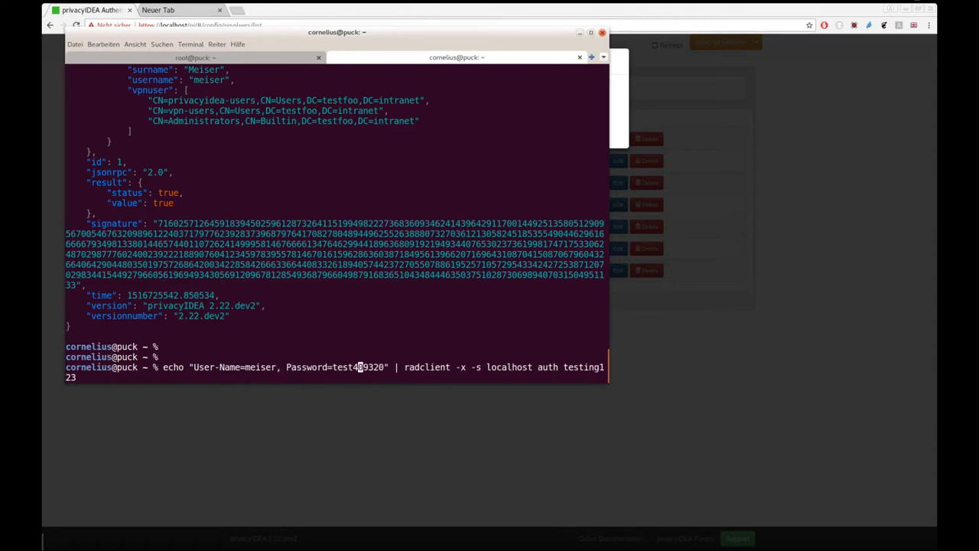
key("Right")
key("Right")
key("Right")
key("Right")
key("Right")
key("Right")
key("Right")
key("Right")
key("Right")
key("Right")
key("Right")
key("Right")
key("Right")
key("Right")
key("Right")
key("Right")
key("Right")
key("Right")
key("Right")
key("Right")
key("Right")
key("Right")
key("Right")
key("Return")
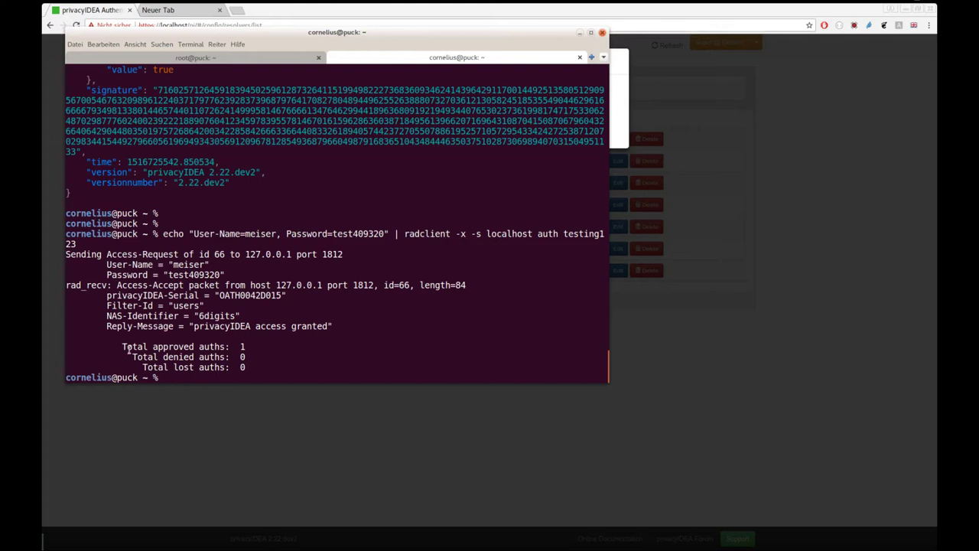
left_click_drag(133, 346, 244, 346)
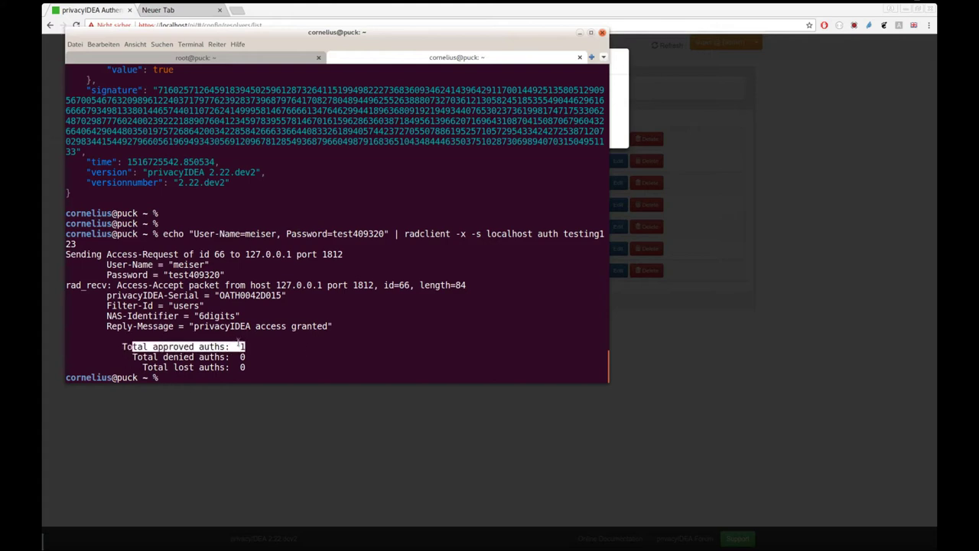
left_click_drag(107, 305, 204, 305)
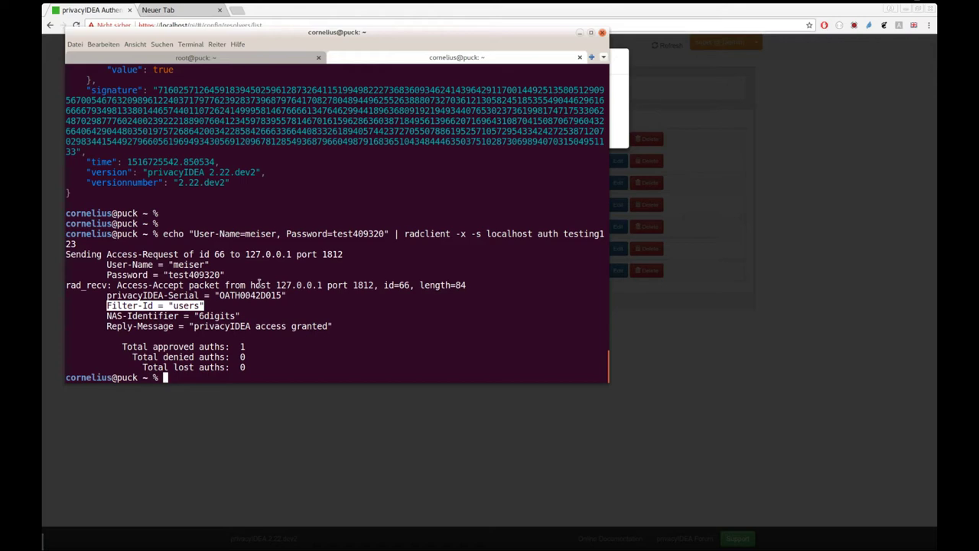
Step: Stop the running FreeRADIUS server and open /etc/privacyidea/rlm_perl.ini in vim
left_click(259, 61)
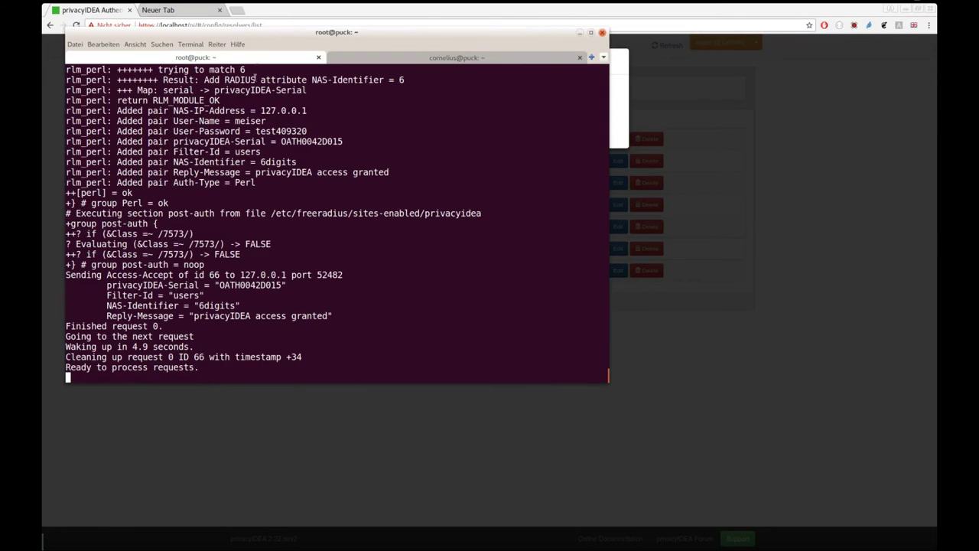
key("ctrl+c")
type("vim /etc/privacyidea/rlm_perl.ini")
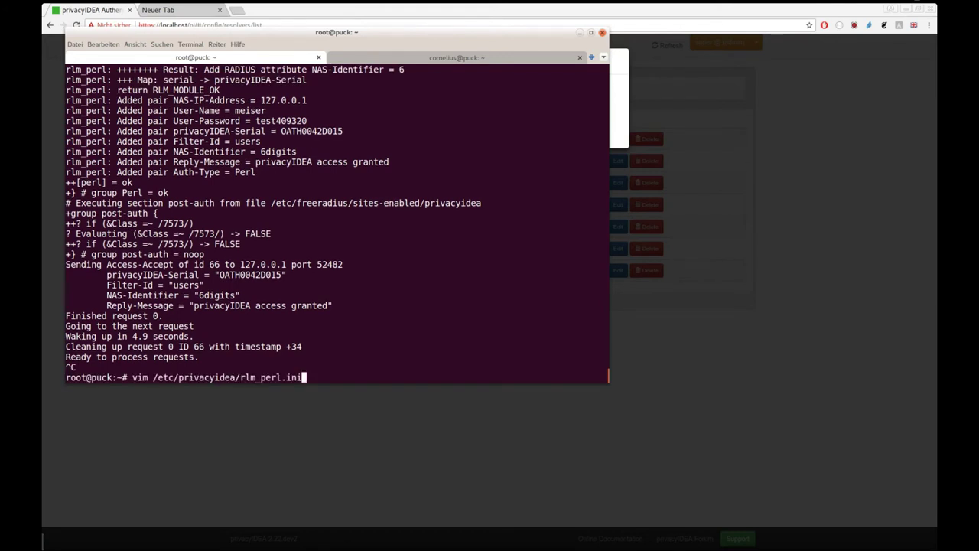
key("Return")
Step: Uncomment the prefix = PREFIX line in the Filter-Id section and save the file
key("j")
key("j")
key("j")
key("j")
key("j")
key("j")
key("j")
key("j")
key("j")
key("j")
key("j")
key("j")
key("j")
key("j")
key("j")
key("j")
key("j")
key("j")
key("j")
key("j")
key("j")
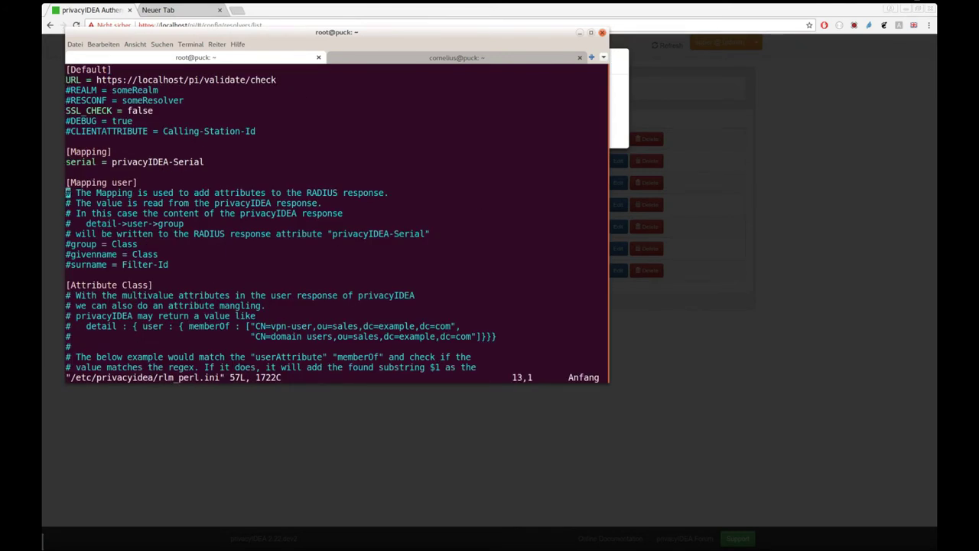
key("k")
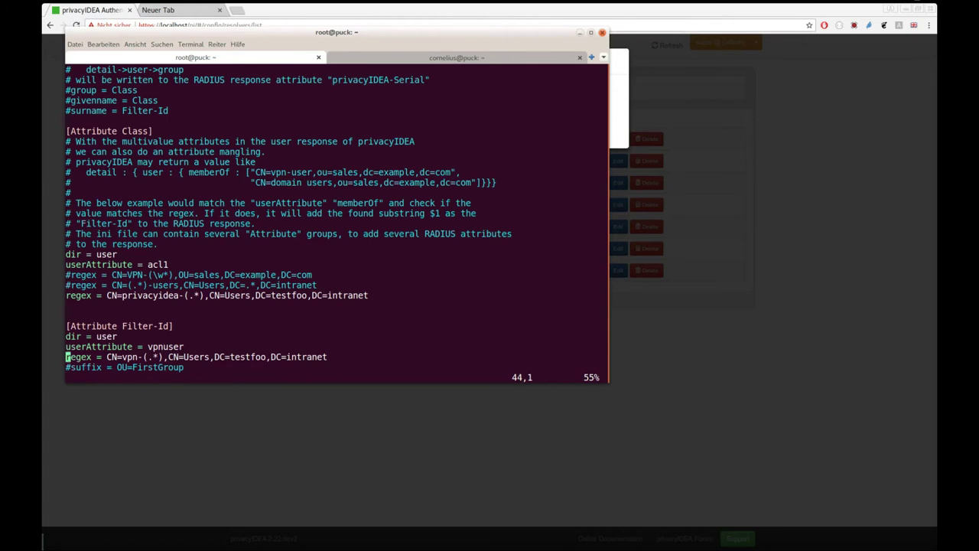
key("j")
key("j")
key("j")
key("k")
key("k")
key("j")
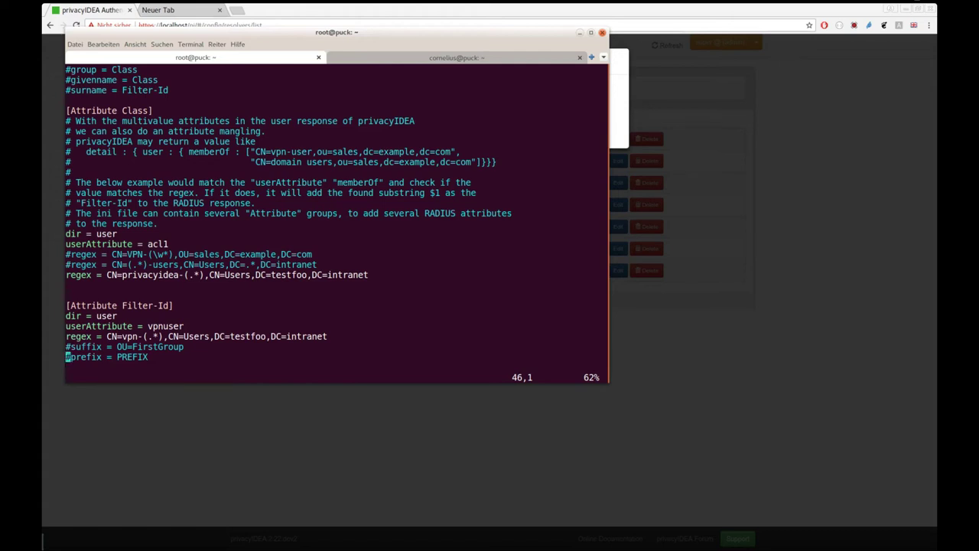
key("x")
key("$")
type(":wq")
key("Return")
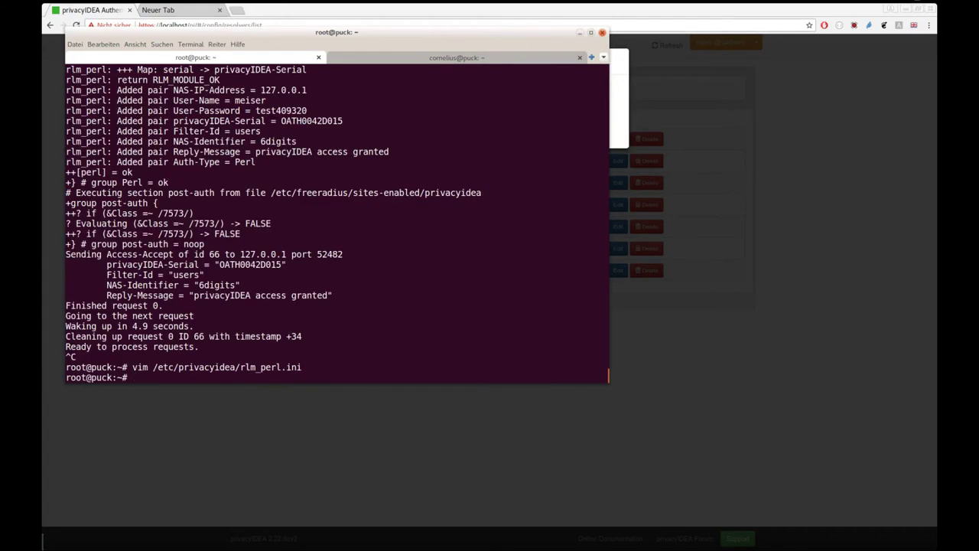
Step: Restart FreeRADIUS in debug mode with freeradius -X
key("Up")
key("Up")
key("Return")
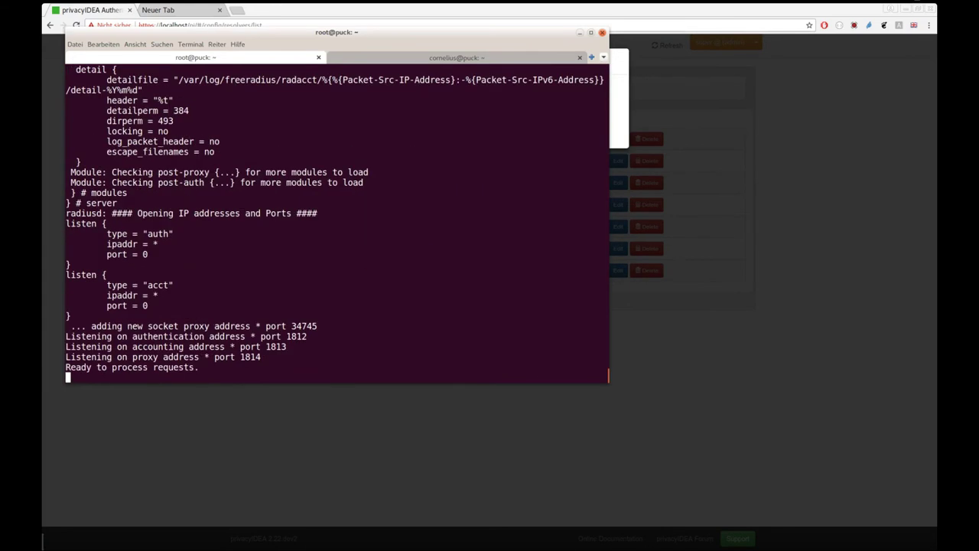
left_click(375, 59)
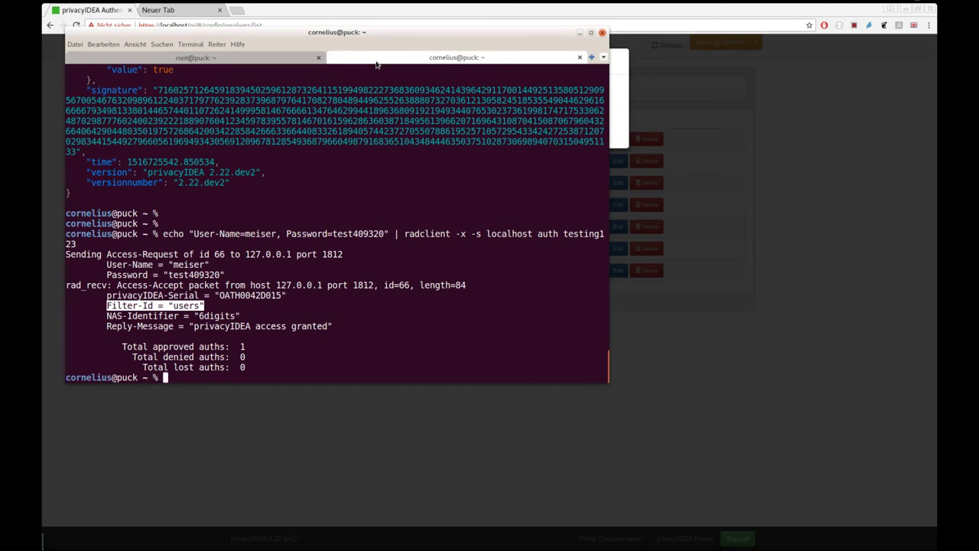
Step: Resend the radclient authentication test with Password=test followed by a fresh one-time code
key("Up")
key("Left")
key("Left")
key("Left")
key("Left")
key("Left")
key("Left")
key("Left")
key("Left")
key("Left")
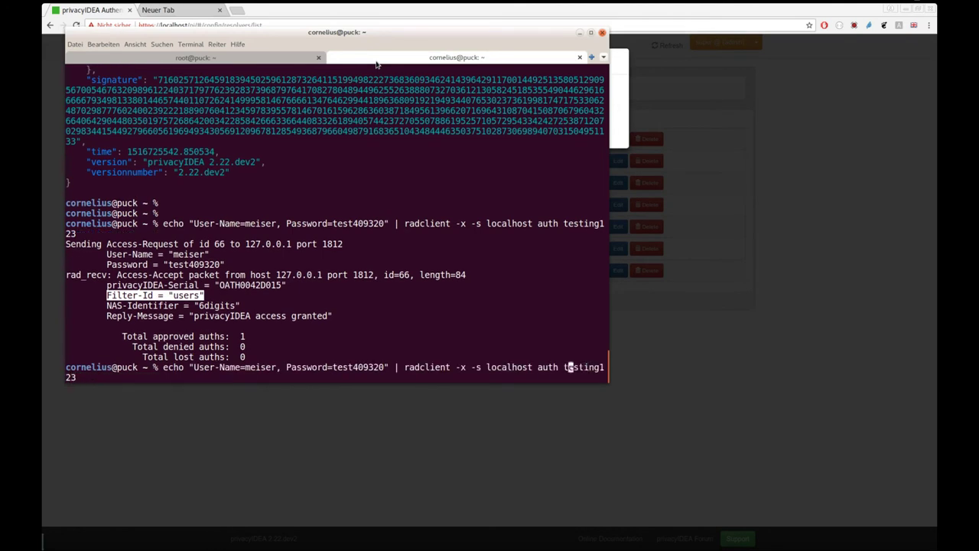
key("Left")
key("Left")
key("Left")
key("Left")
key("Left")
key("Left")
key("Left")
key("Left")
key("Left")
key("Left")
key("Left")
key("Left")
key("Left")
key("Left")
key("Left")
key("Left")
key("Left")
key("Left")
key("Left")
key("Left")
key("Left")
key("Left")
key("Left")
key("Left")
key("Left")
key("Left")
key("Left")
key("Left")
key("Left")
key("Left")
key("Left")
key("Left")
key("Left")
key("BackSpace")
key("BackSpace")
key("BackSpace")
key("BackSpace")
key("BackSpace")
key("BackSpace")
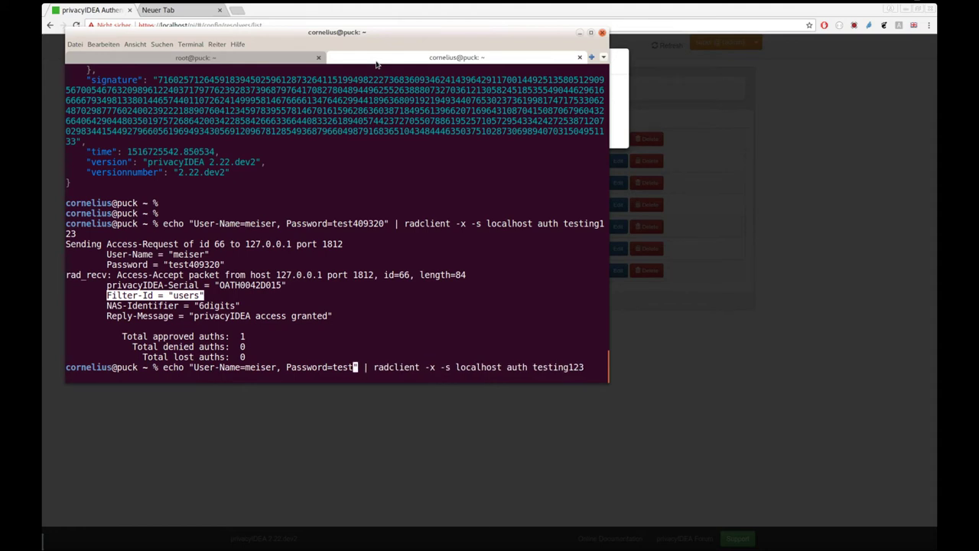
type("787780")
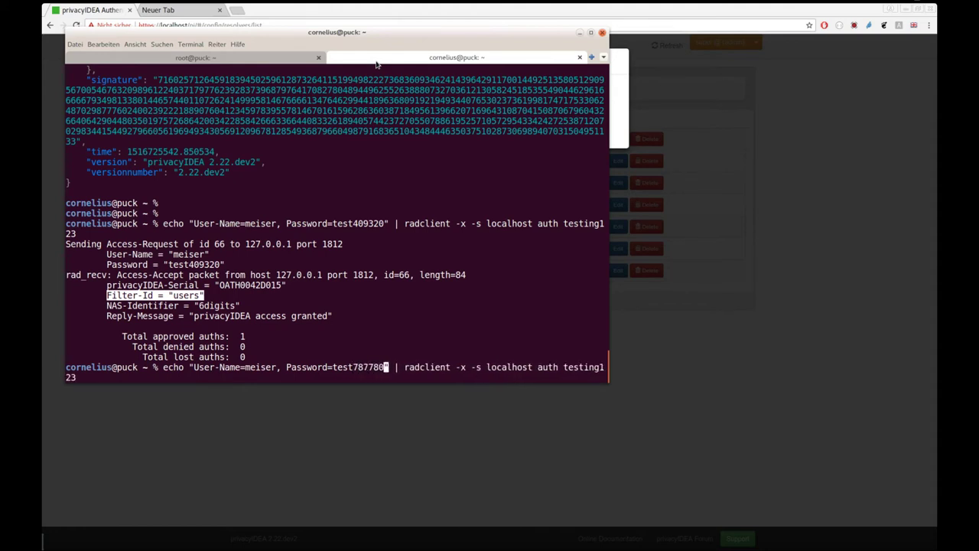
key("Return")
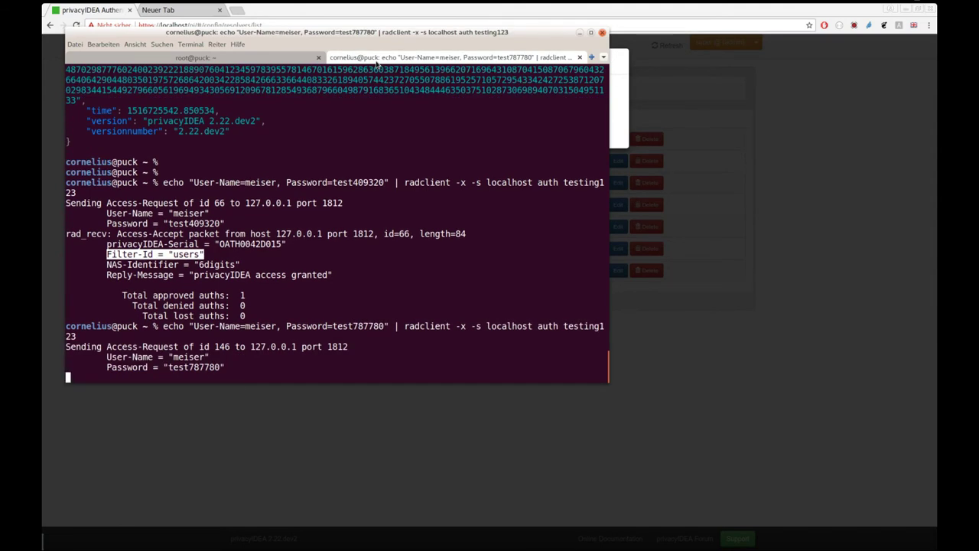
Step: Highlight the Filter-Id "PREFIXusers" and NAS-Identifier attributes in the Access-Accept reply
left_click(139, 307)
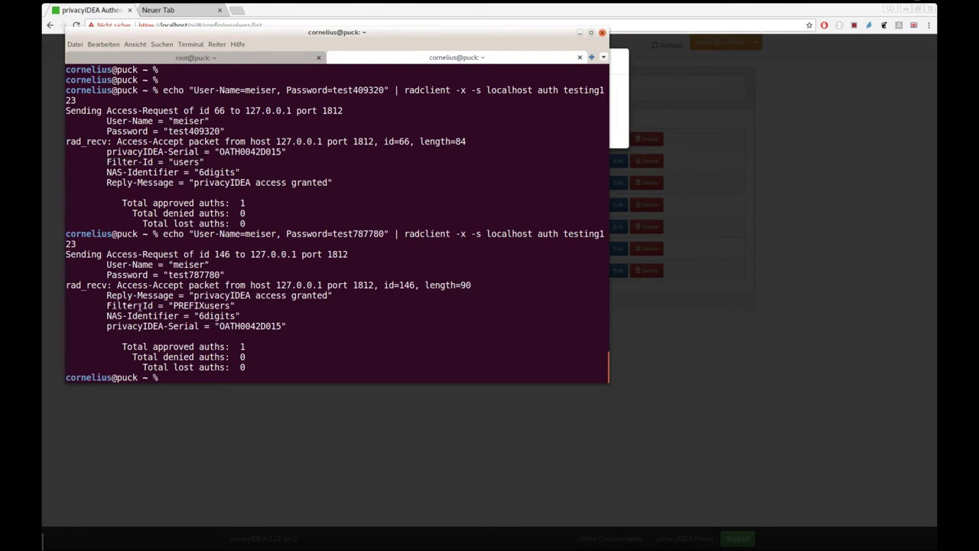
double_click(139, 307)
double_click(190, 307)
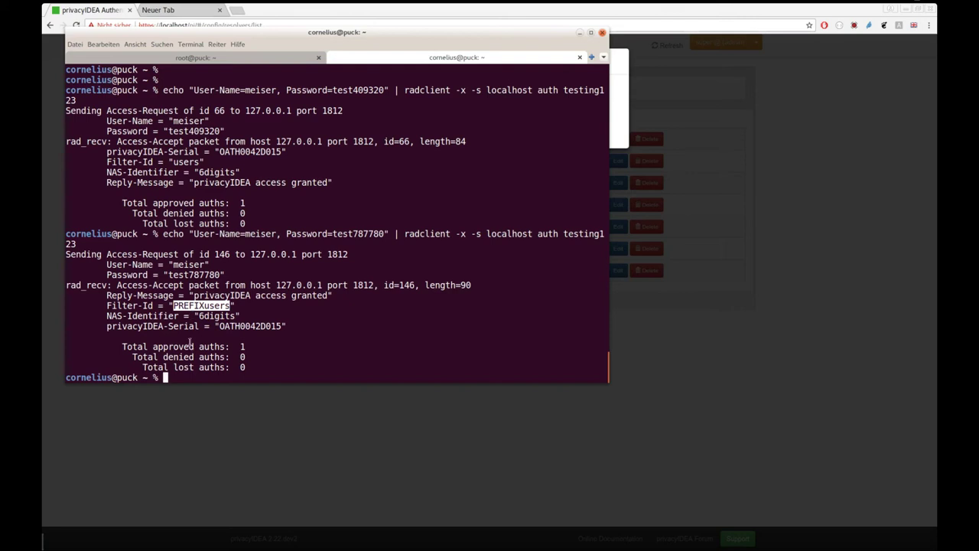
left_click_drag(107, 315, 225, 316)
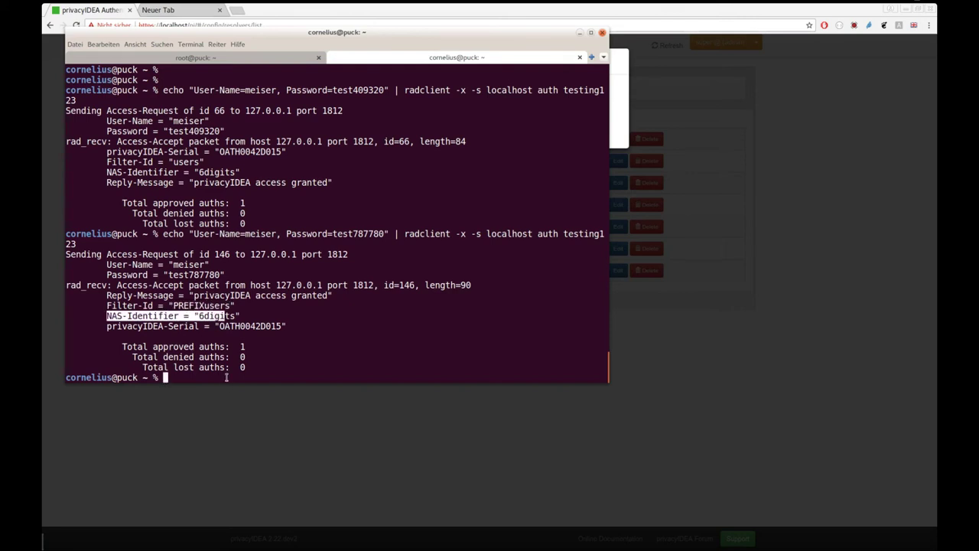